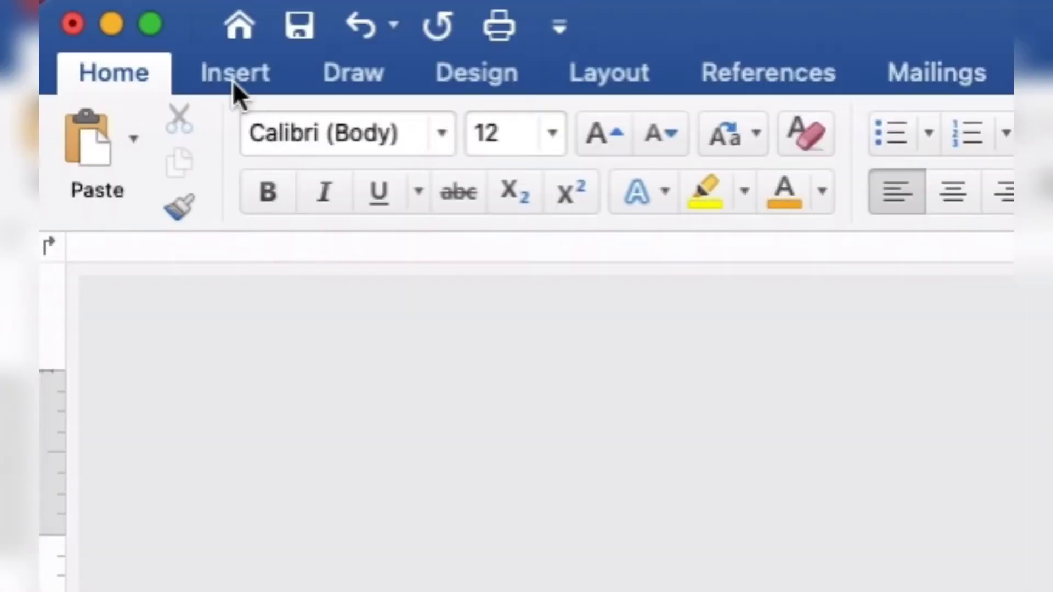
- Draw a rectangle on the page filled light blue with no outline
left_click(232, 81)
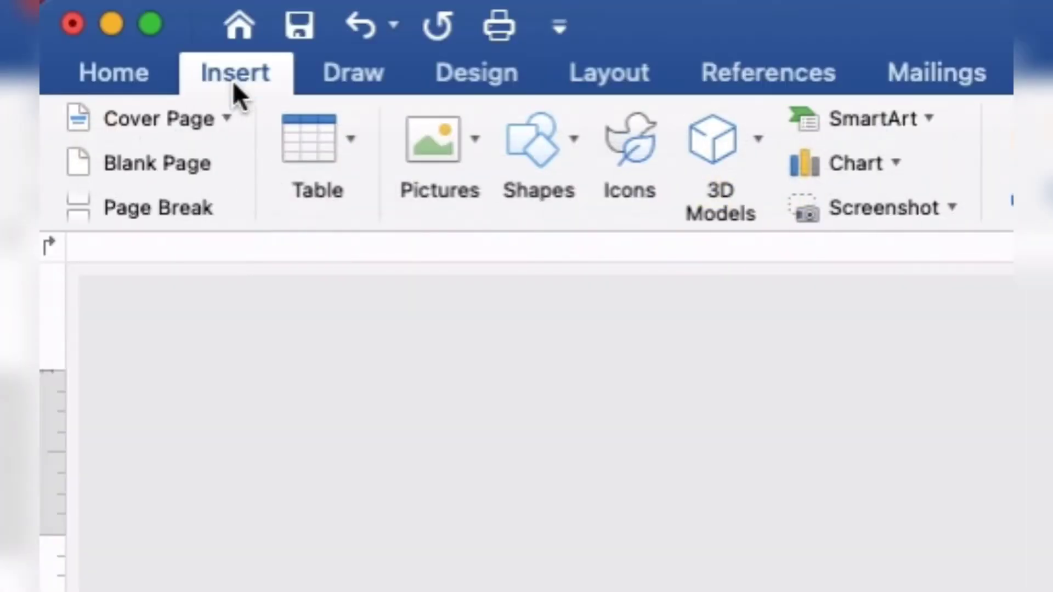
left_click(516, 155)
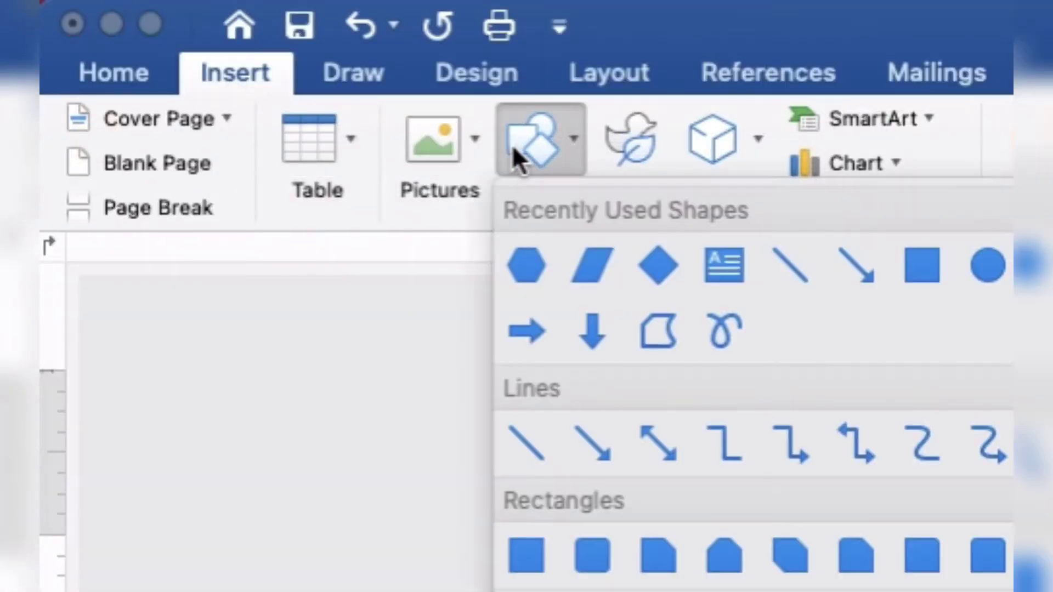
left_click(911, 268)
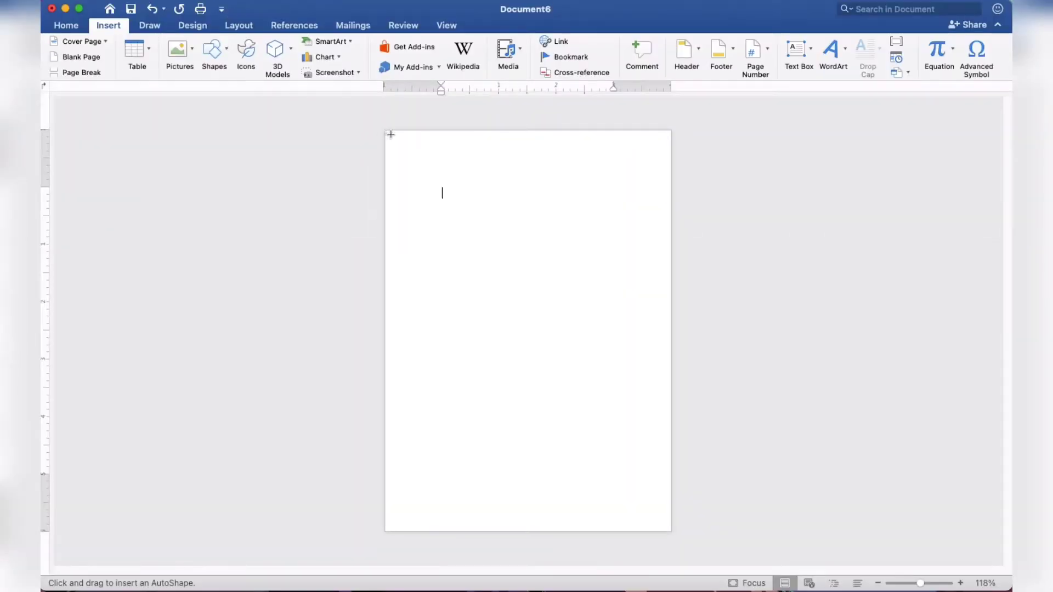
left_click_drag(391, 135, 640, 494)
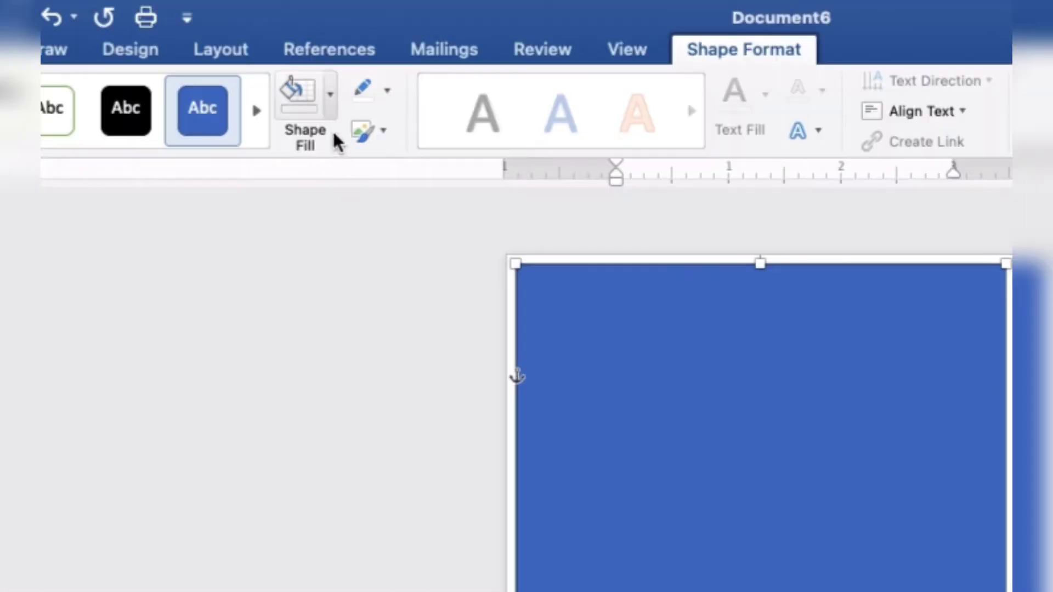
left_click(294, 54)
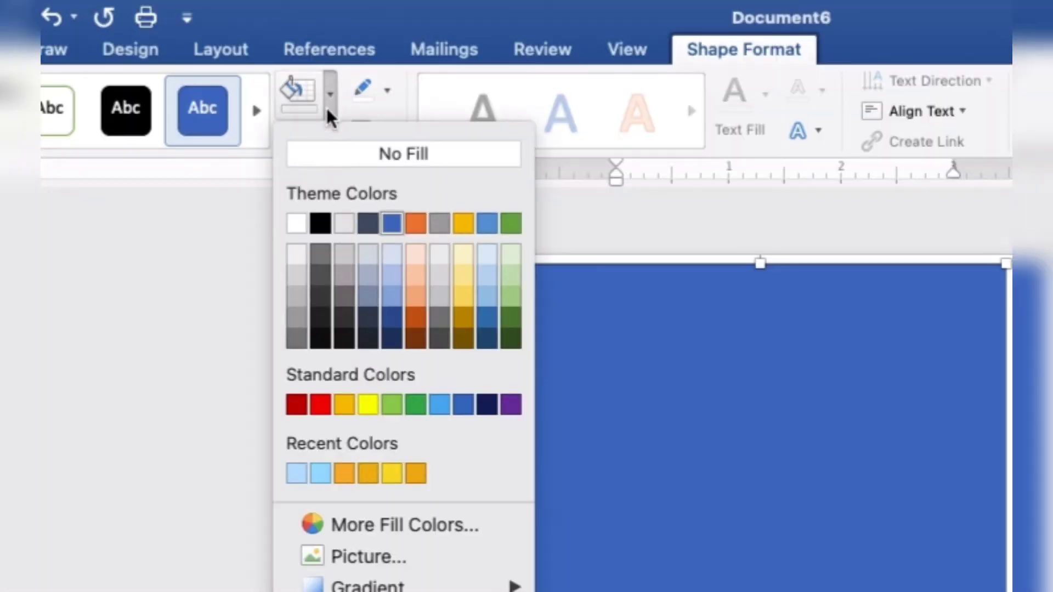
left_click(296, 473)
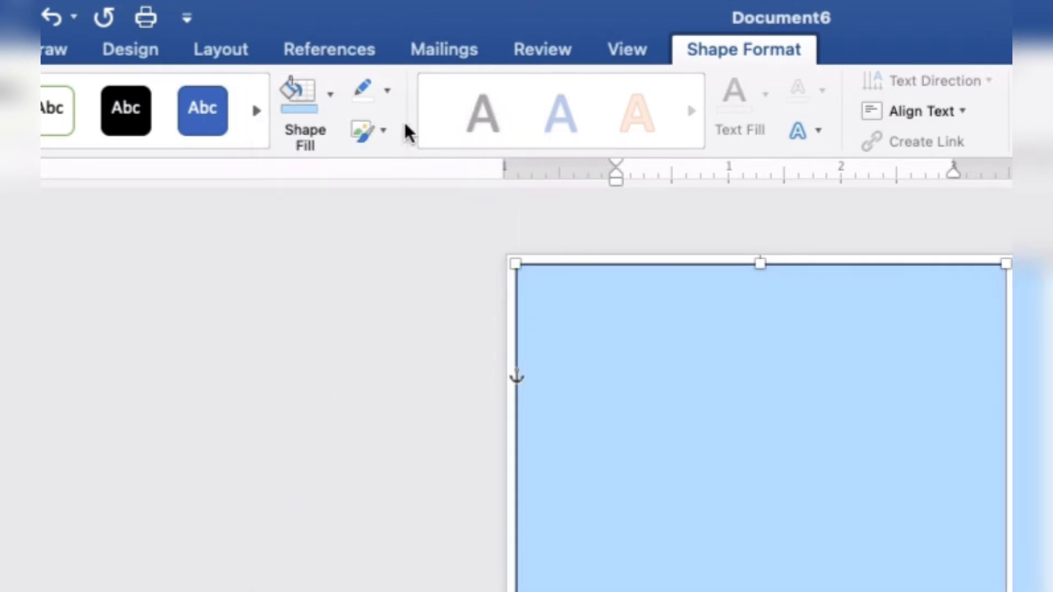
left_click(388, 89)
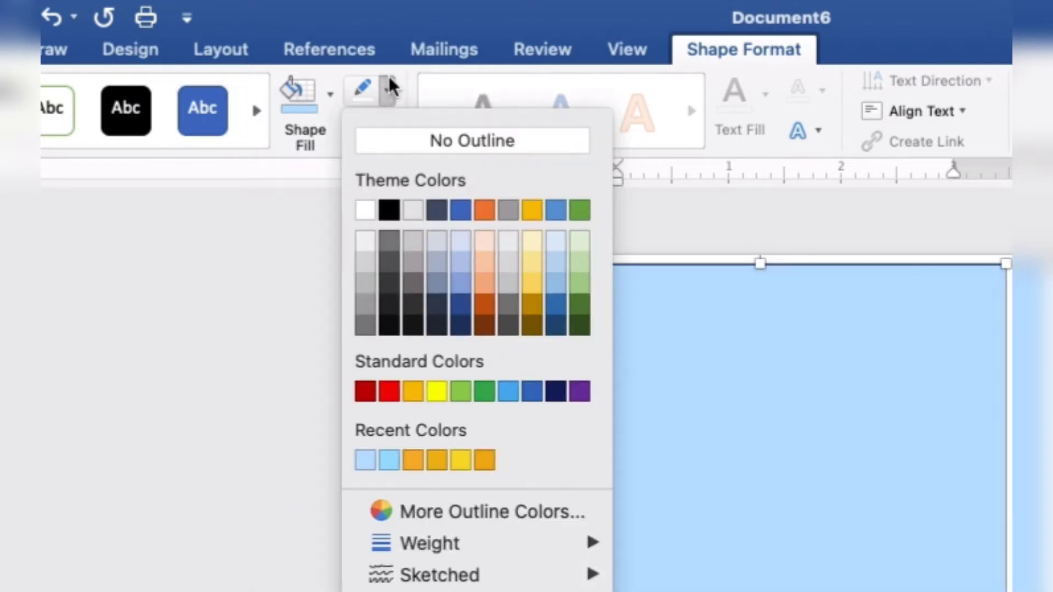
left_click(390, 144)
- Stretch the rectangle to cover the whole page at 7.07" by 5.07" and copy it
left_click_drag(413, 182, 407, 175)
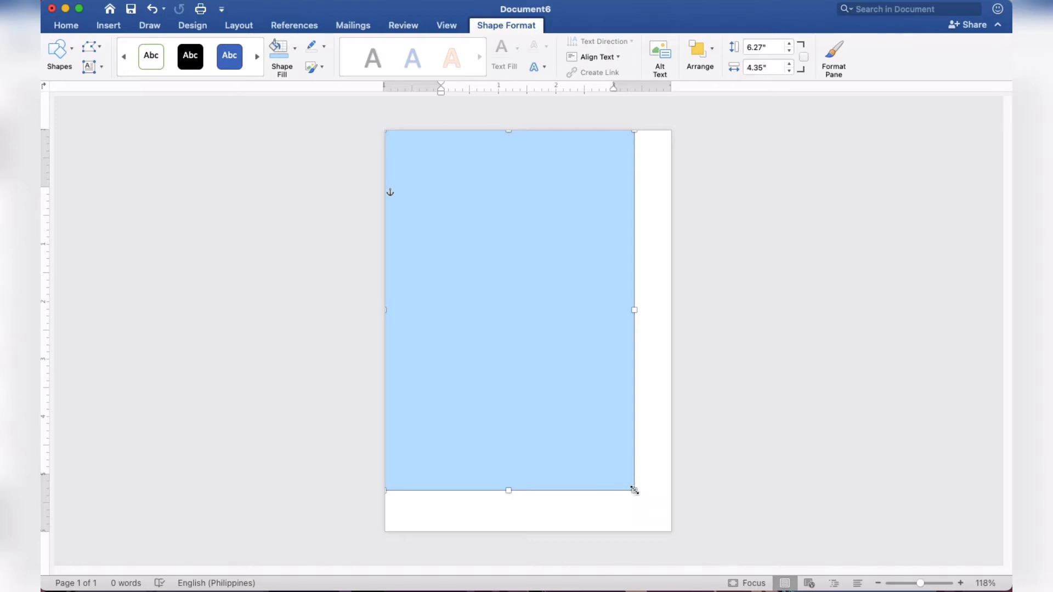
left_click_drag(633, 489, 676, 535)
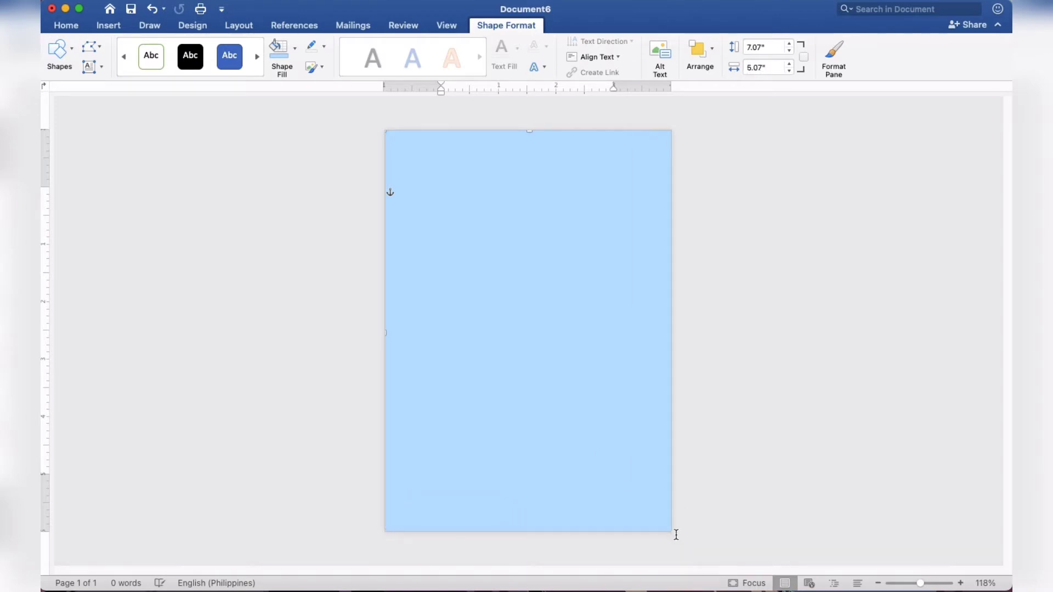
right_click(550, 349)
left_click(559, 368)
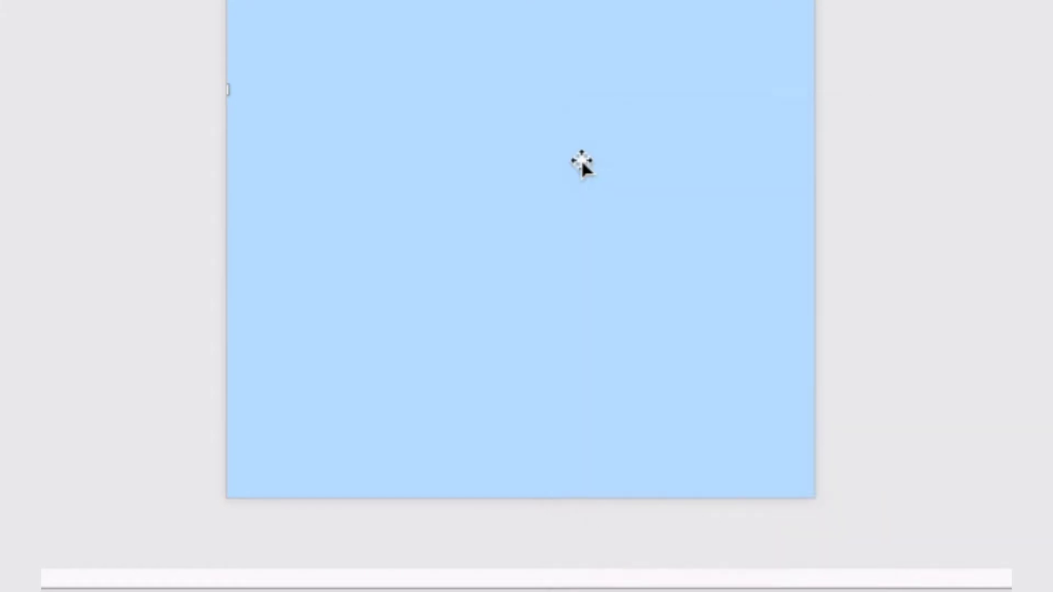
right_click(568, 116)
- Paste a duplicate rectangle with no fill and a white 3 pt outline
left_click(593, 193)
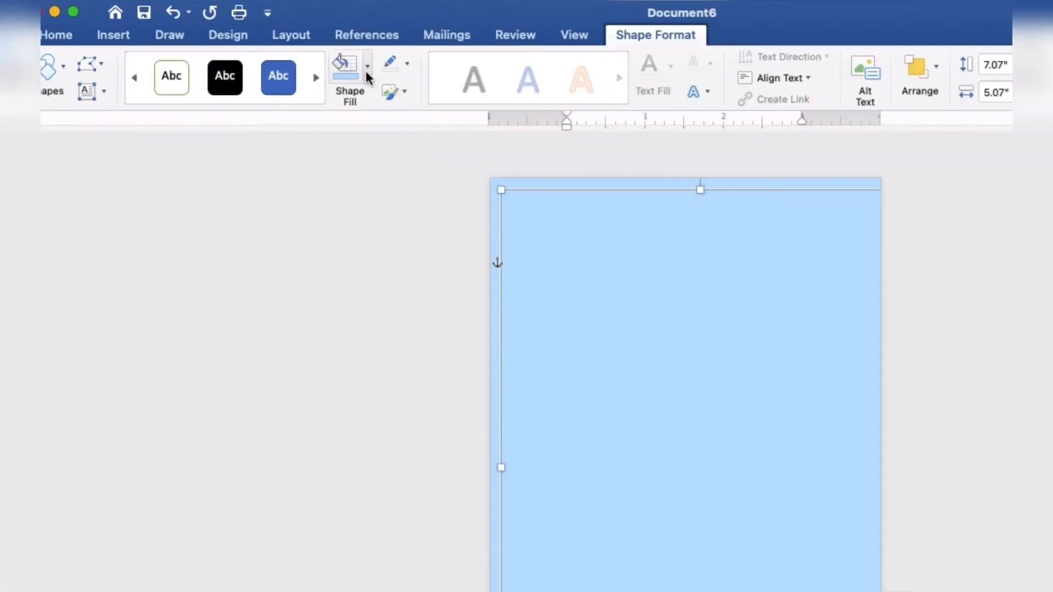
left_click(294, 48)
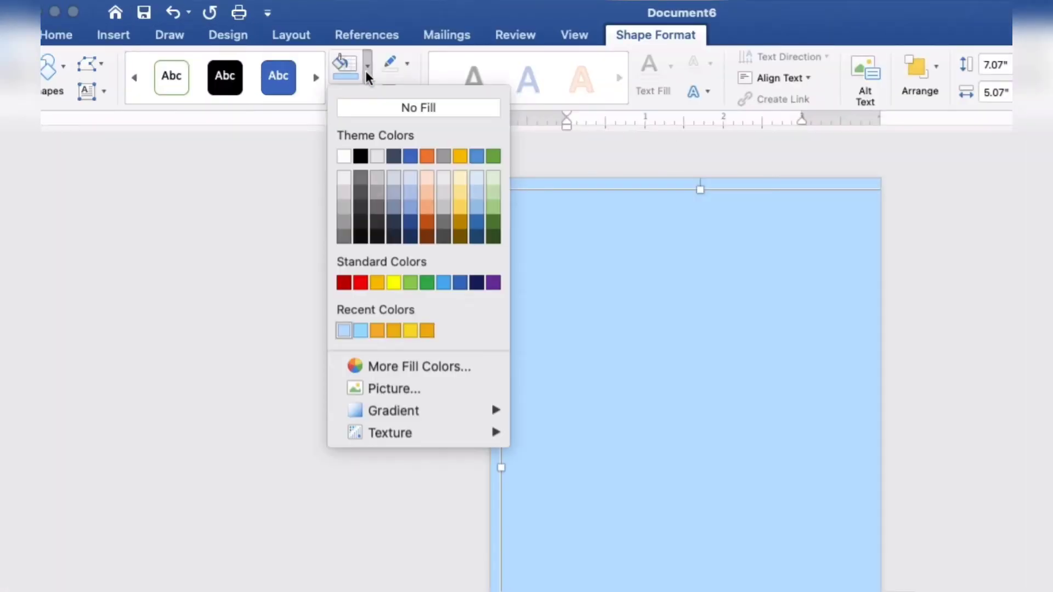
left_click(378, 109)
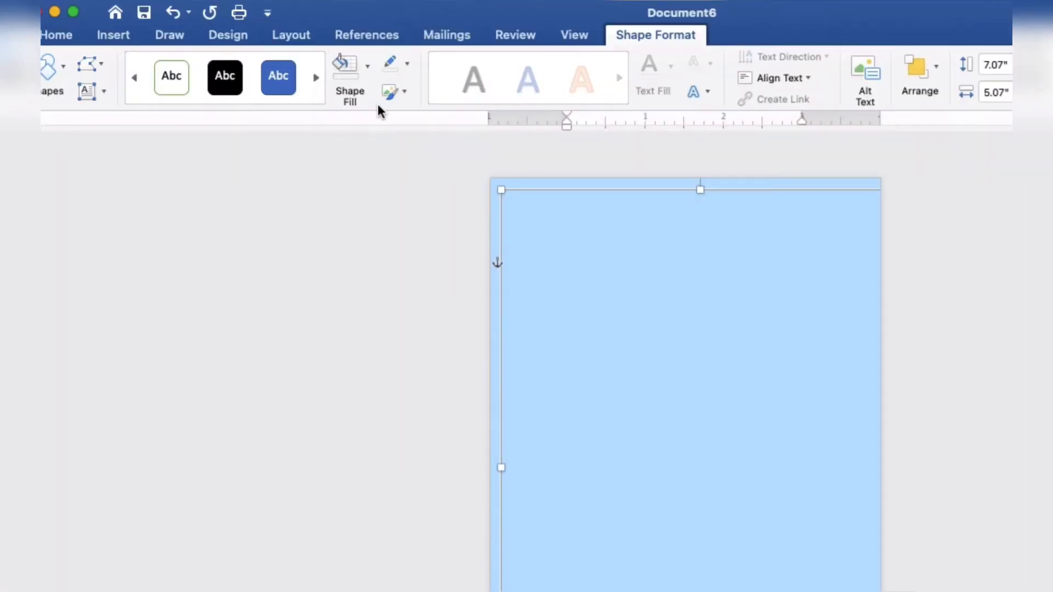
left_click(407, 64)
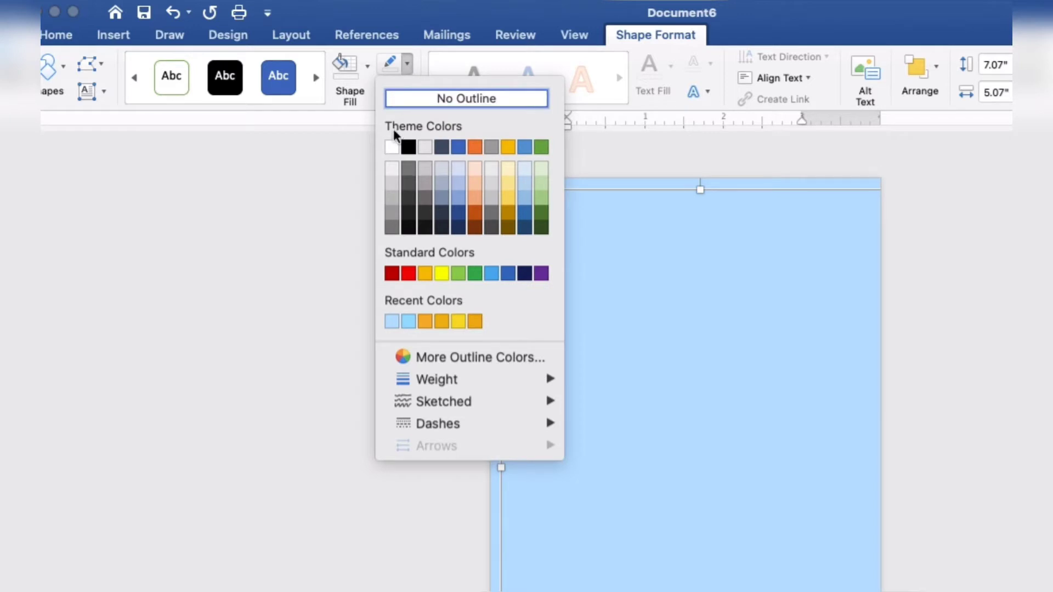
left_click(391, 147)
left_click(407, 66)
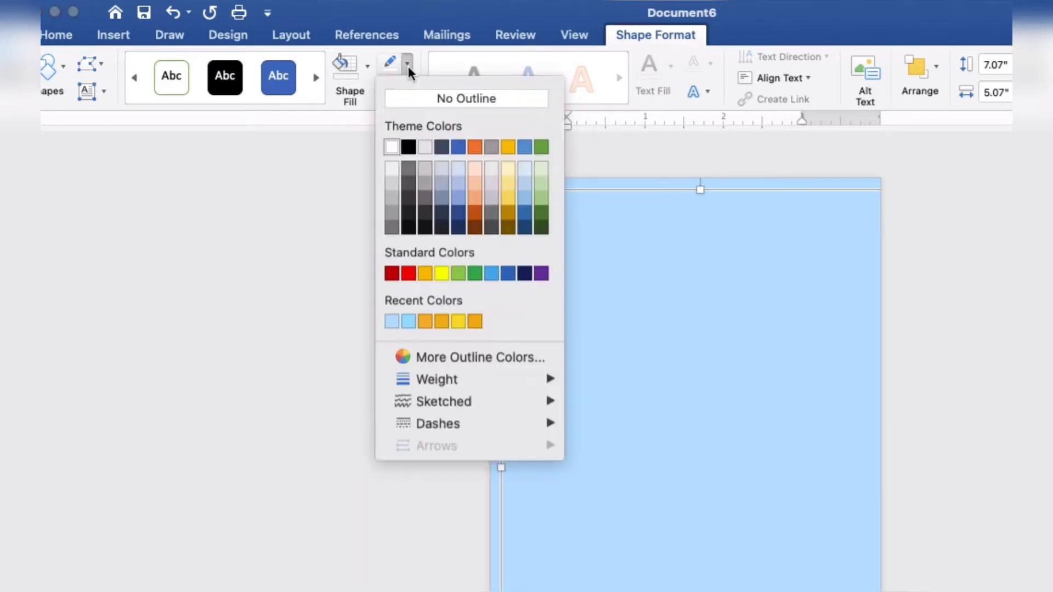
mouse_move(437, 379)
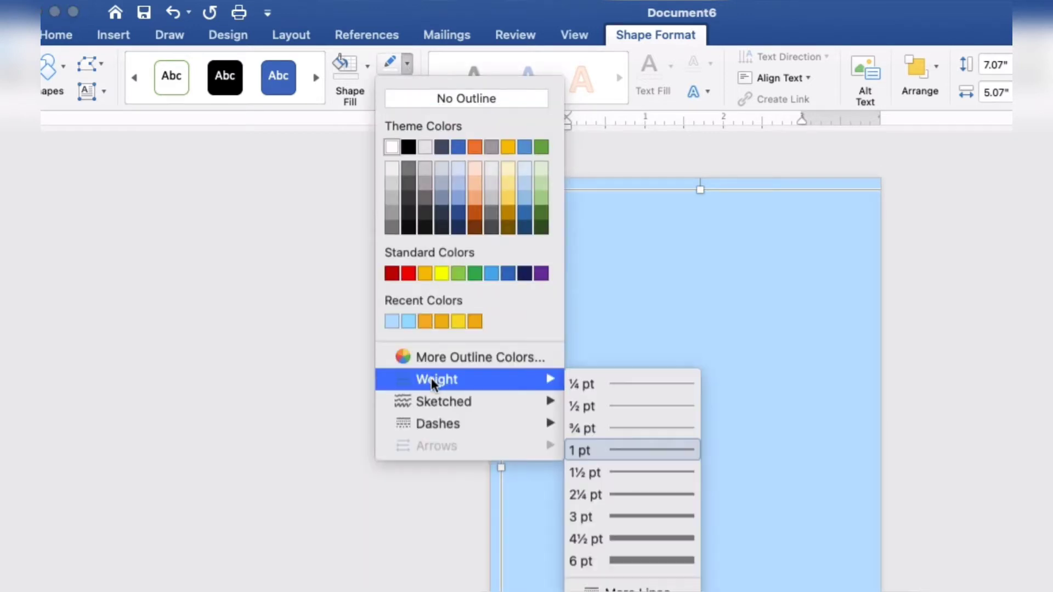
left_click(621, 516)
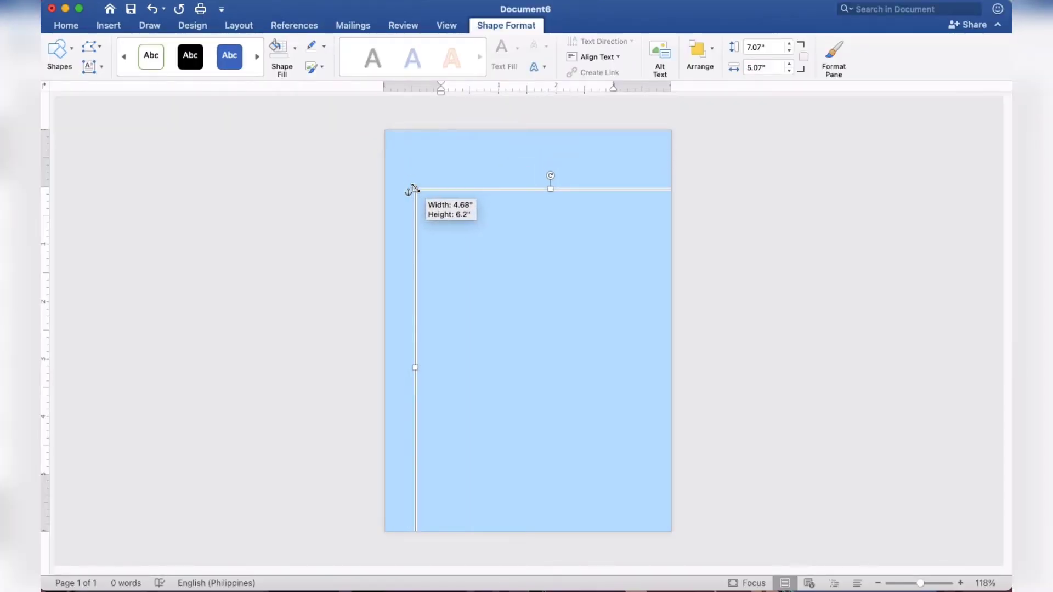
- Resize the white frame to 6.57" by 4.56" so it sits evenly inside the page
mouse_move(392, 137)
left_mouse_down()
mouse_move(412, 188)
mouse_move(427, 192)
mouse_move(427, 181)
left_mouse_up()
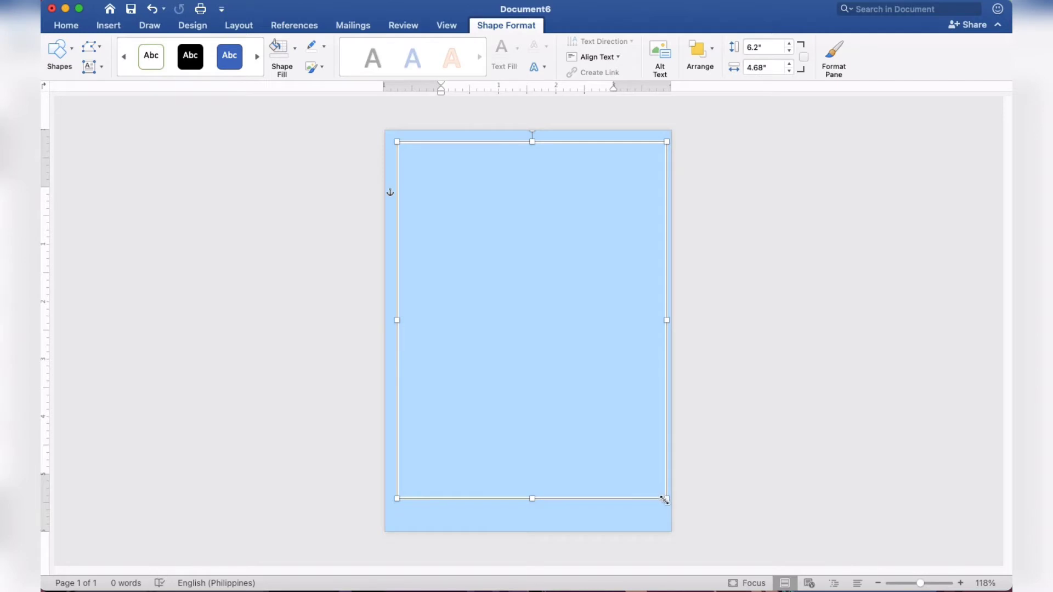
left_click_drag(664, 500, 660, 520)
left_click(809, 419)
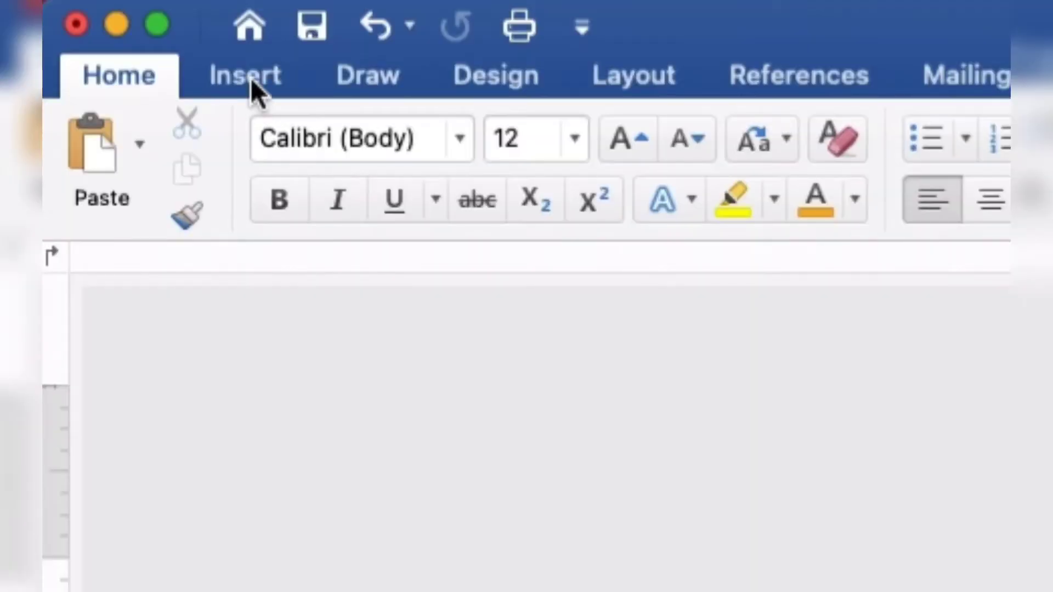
- Insert WHITE SHINING STARS.png from the Desktop's SKY BLUE folder
left_click(110, 26)
left_click(492, 162)
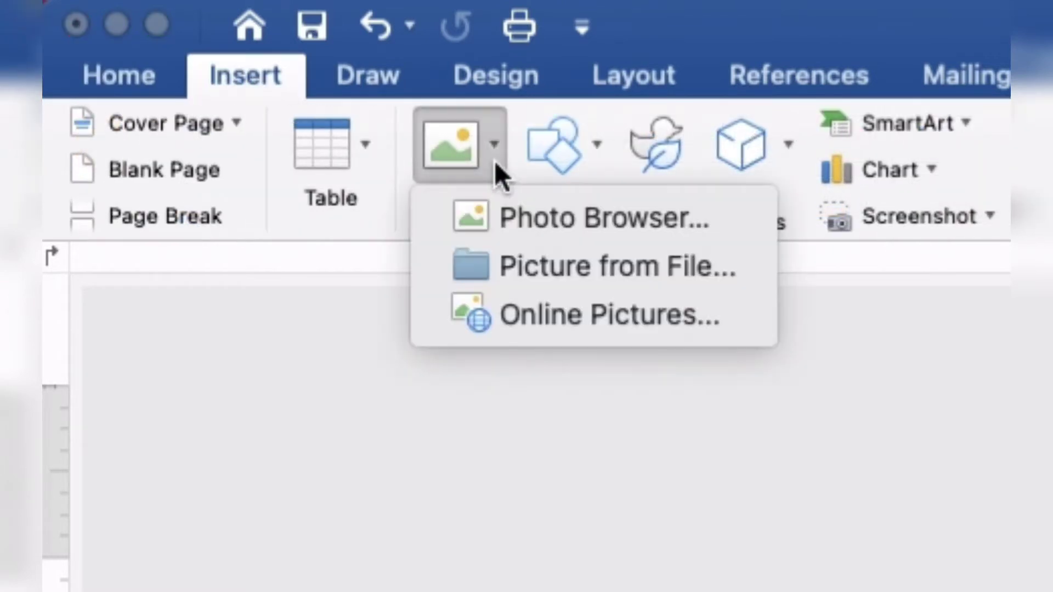
left_click(515, 269)
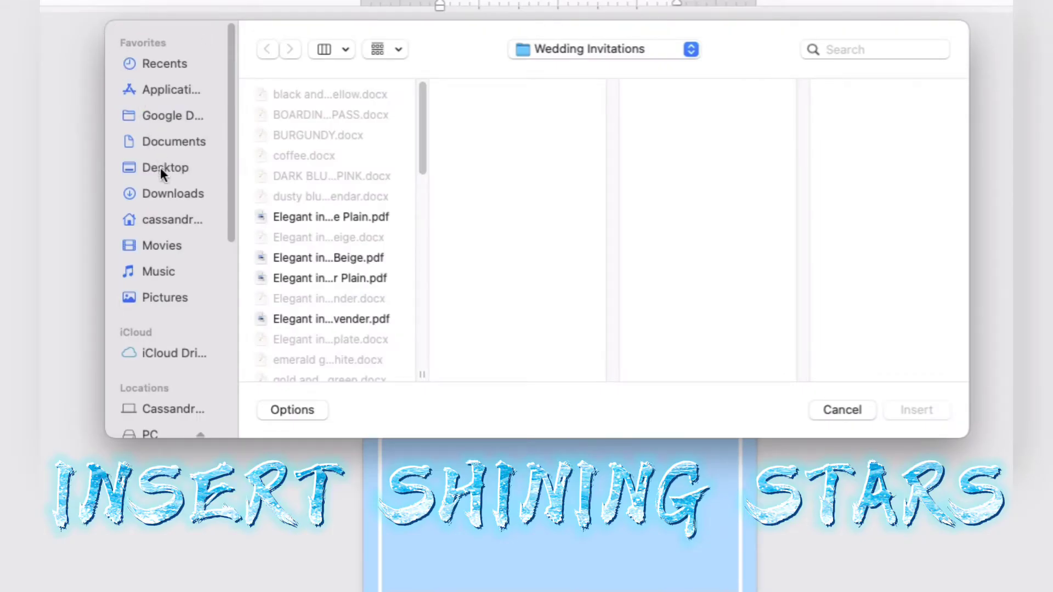
left_click(160, 167)
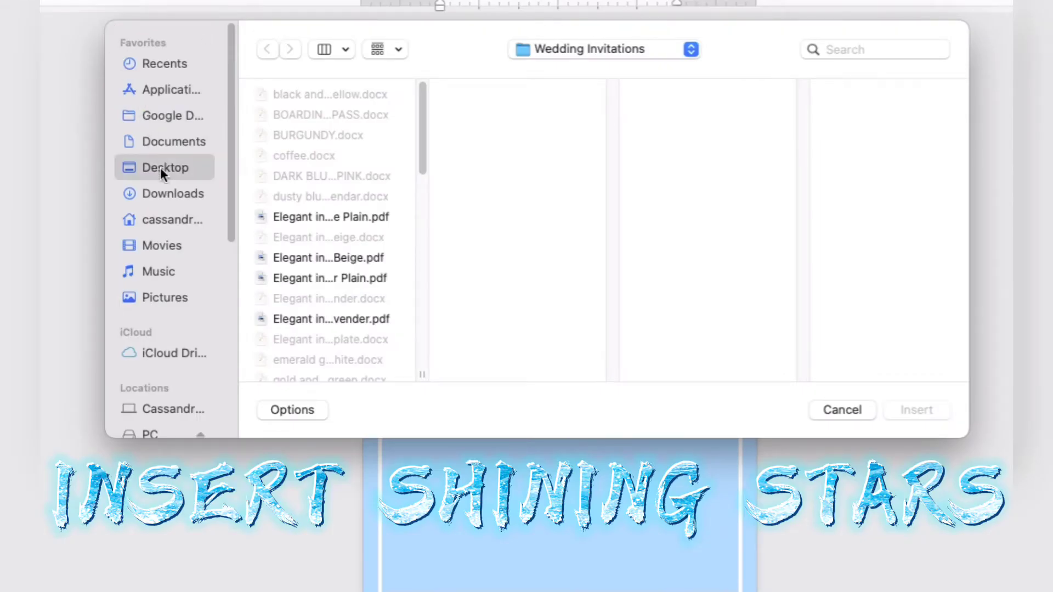
left_click(281, 236)
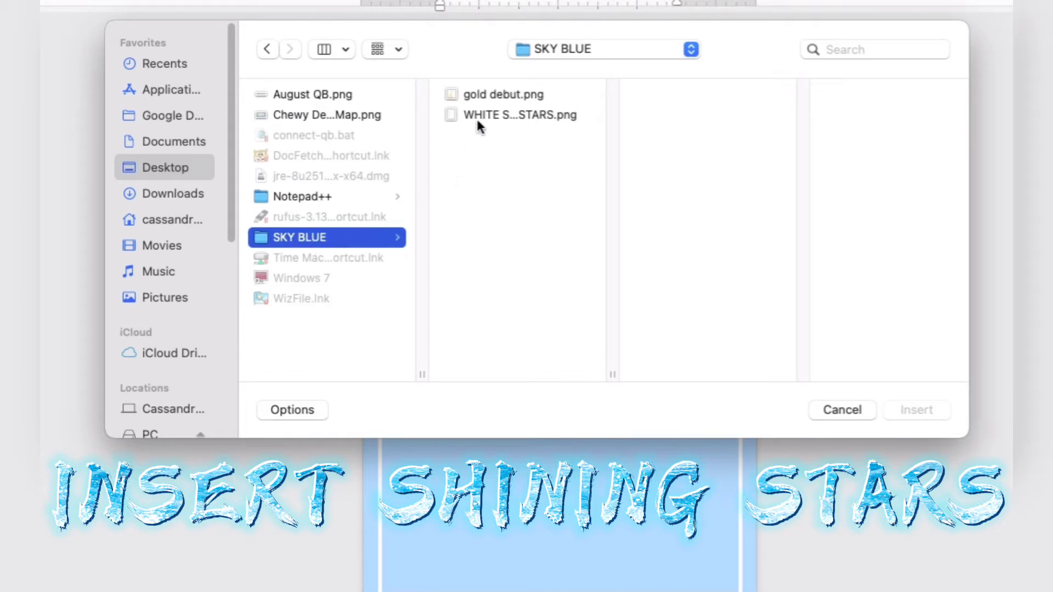
left_click(478, 115)
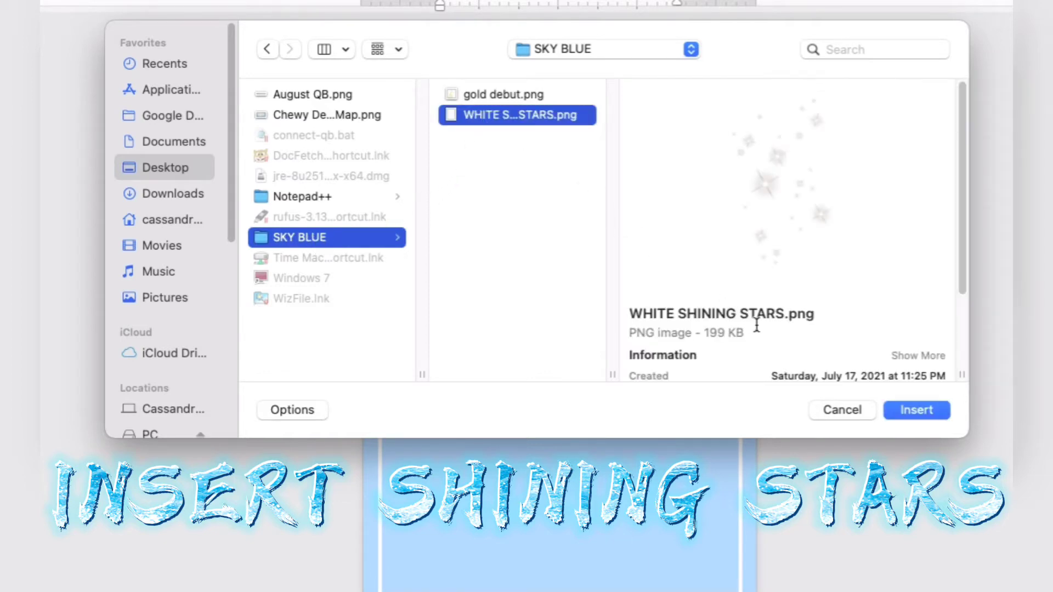
left_click(900, 411)
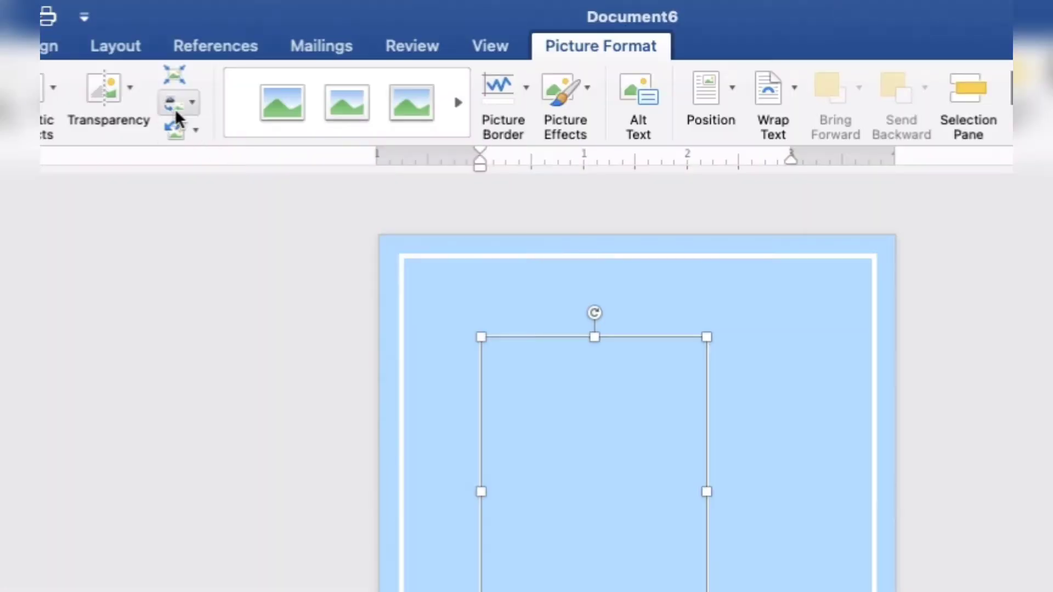
- Set the stars picture's wrapping so it floats in front of text
left_click(246, 26)
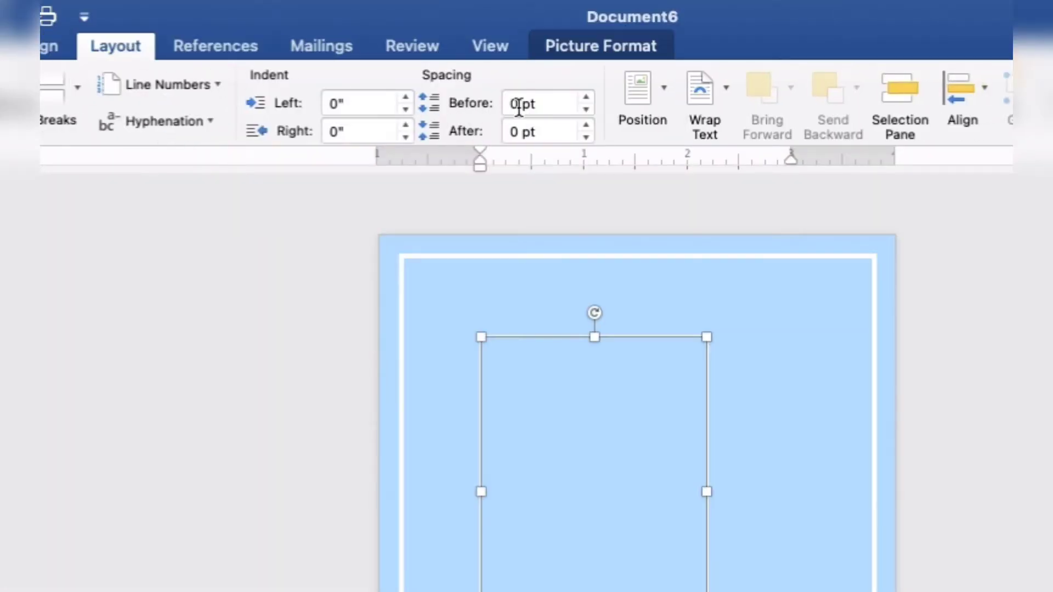
left_click(694, 95)
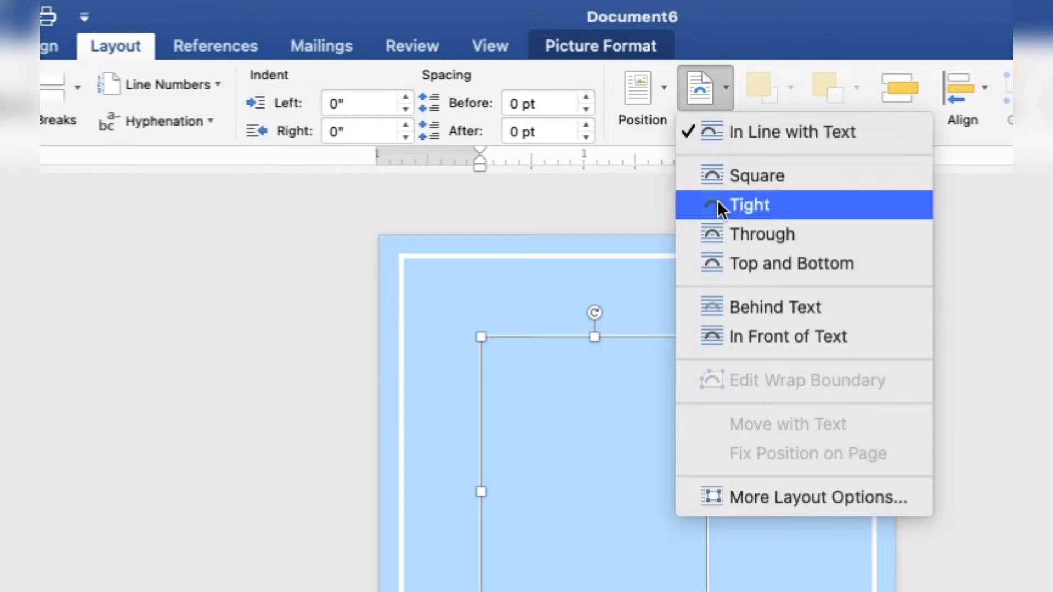
left_click(736, 305)
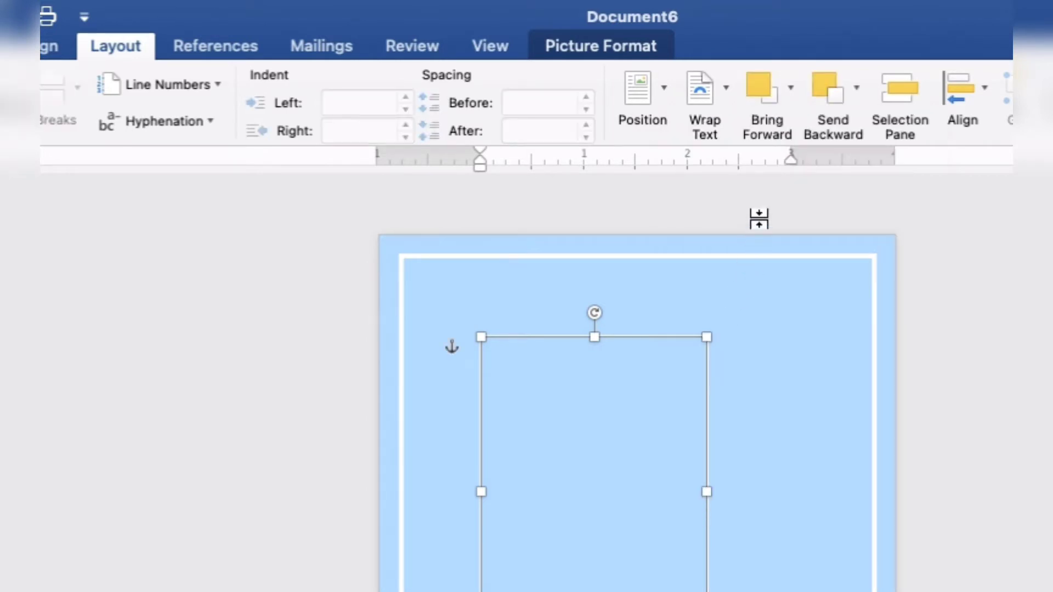
left_click(789, 93)
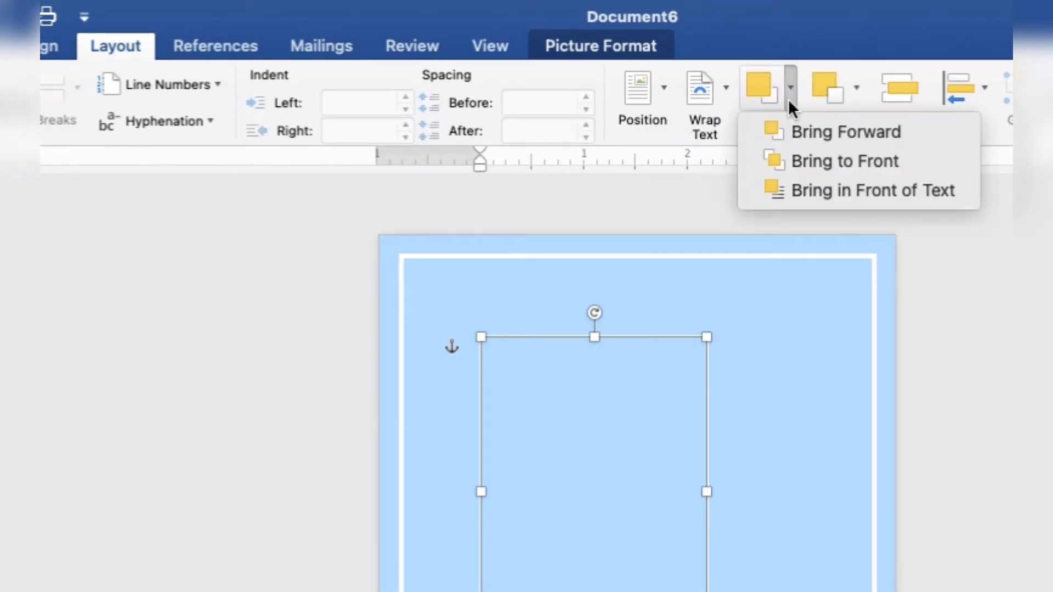
left_click(805, 185)
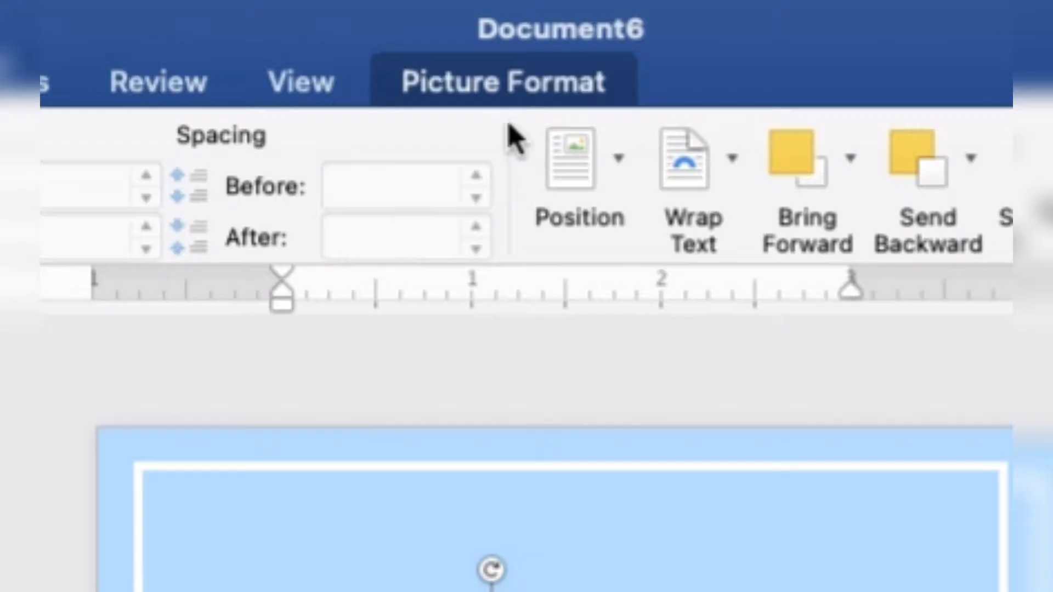
left_click(499, 25)
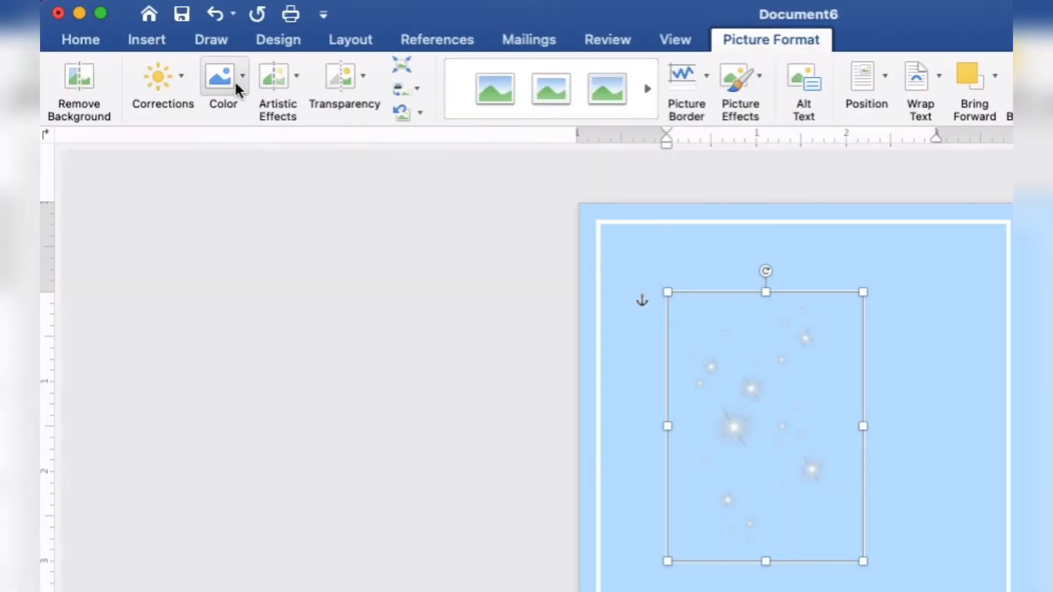
- Recolour the sparkle picture to a softer tone and move it to the top-left corner
left_click(166, 55)
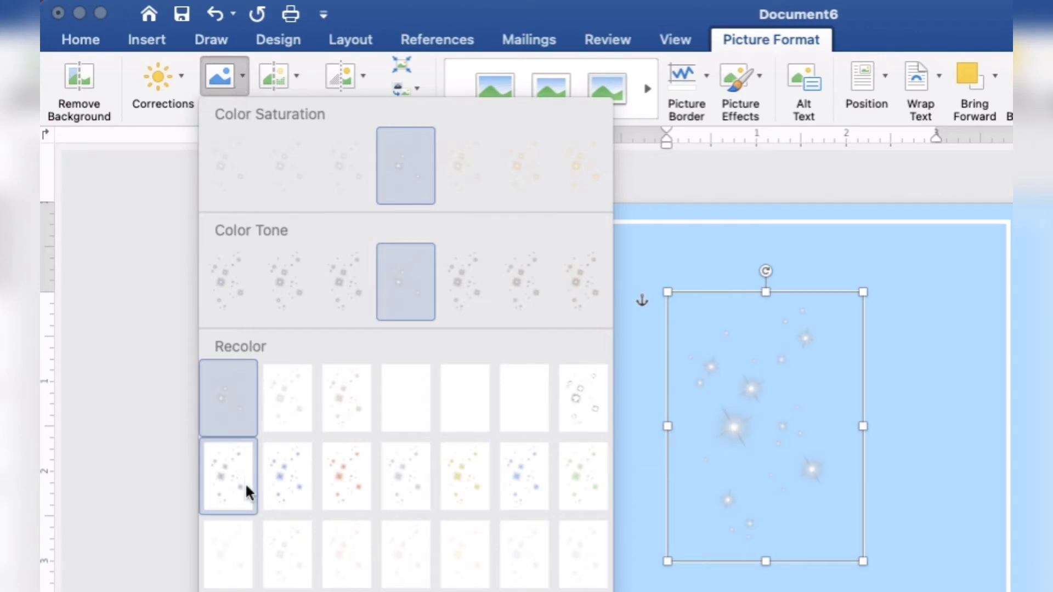
left_click(235, 552)
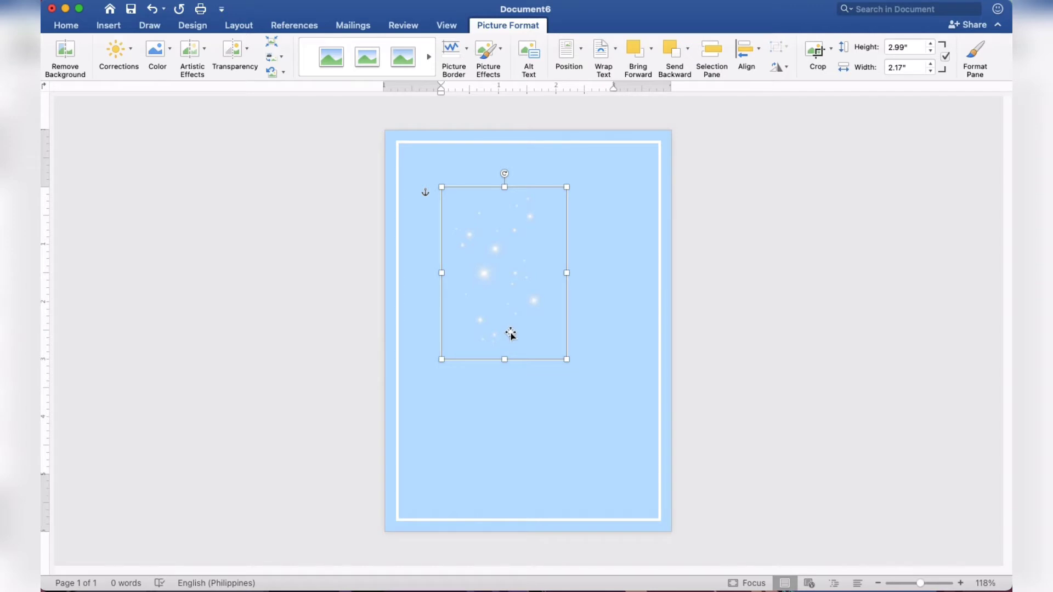
left_click_drag(510, 333, 433, 269)
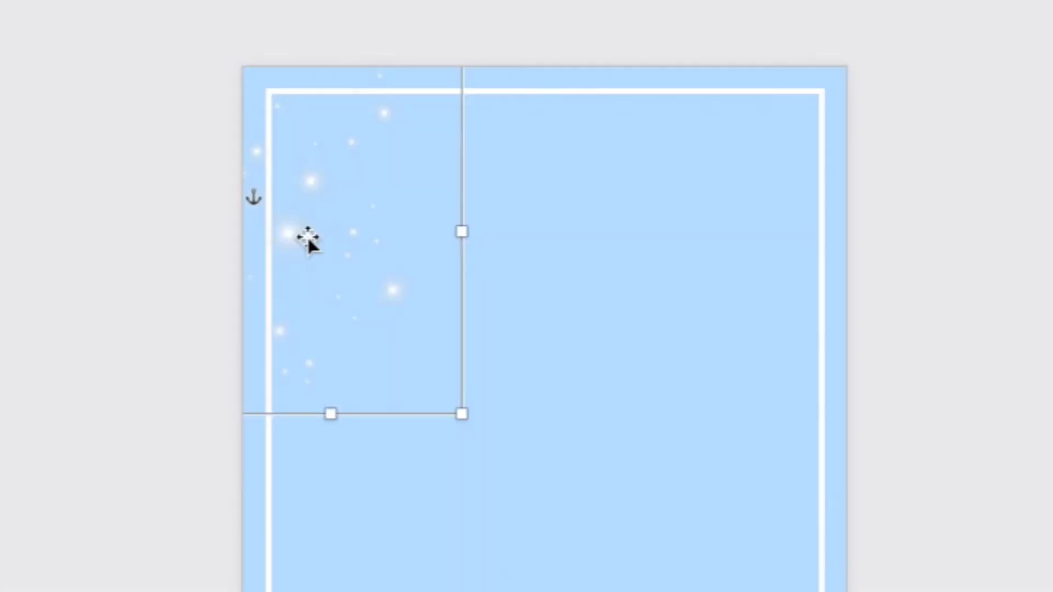
- Duplicate the sparkles, placing copies at the top right and down the right side
right_click(416, 214)
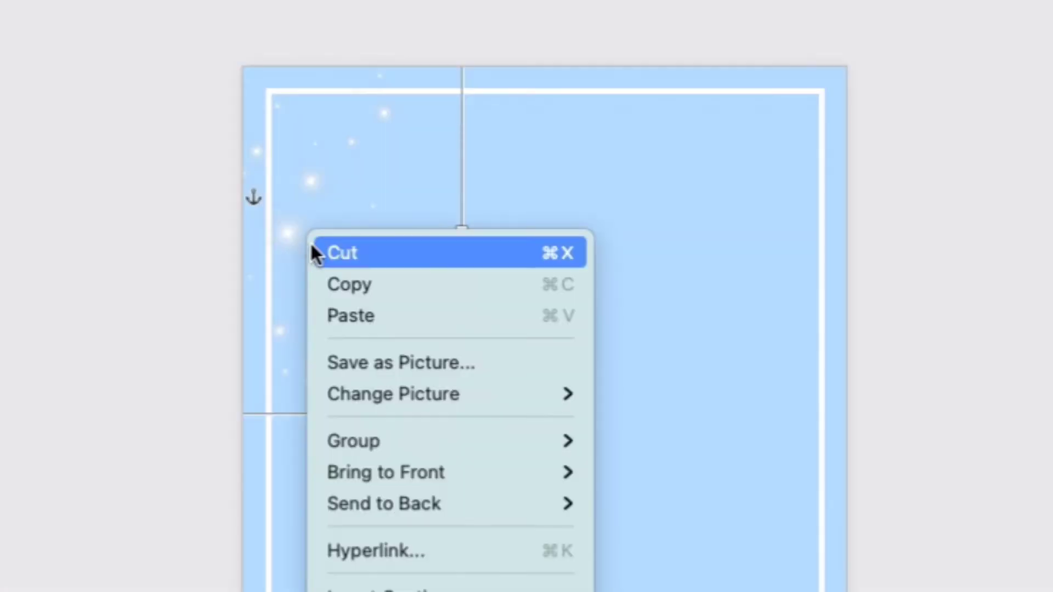
left_click(425, 233)
right_click(317, 219)
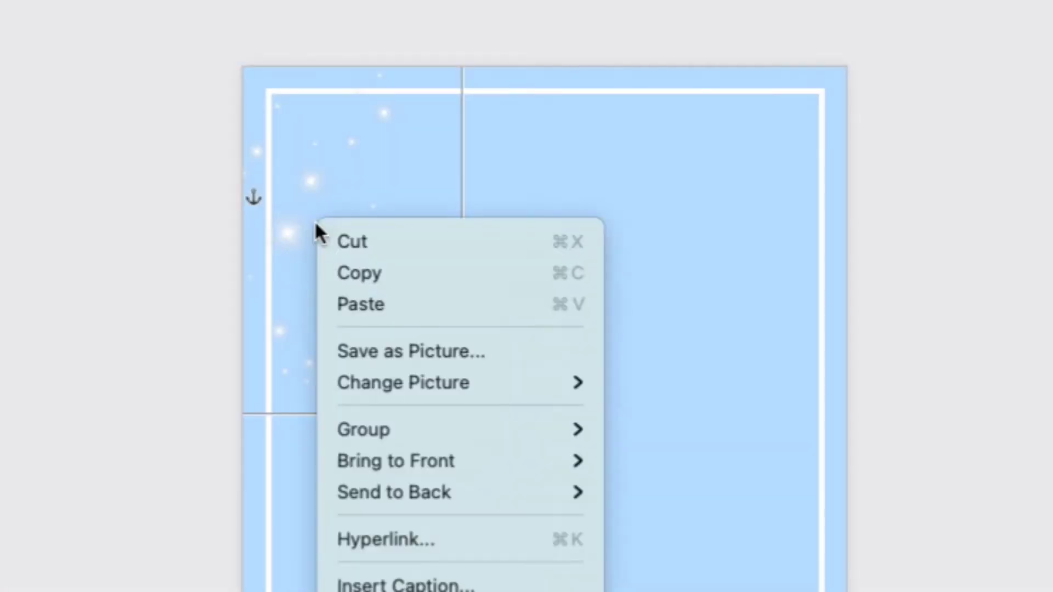
left_click(349, 300)
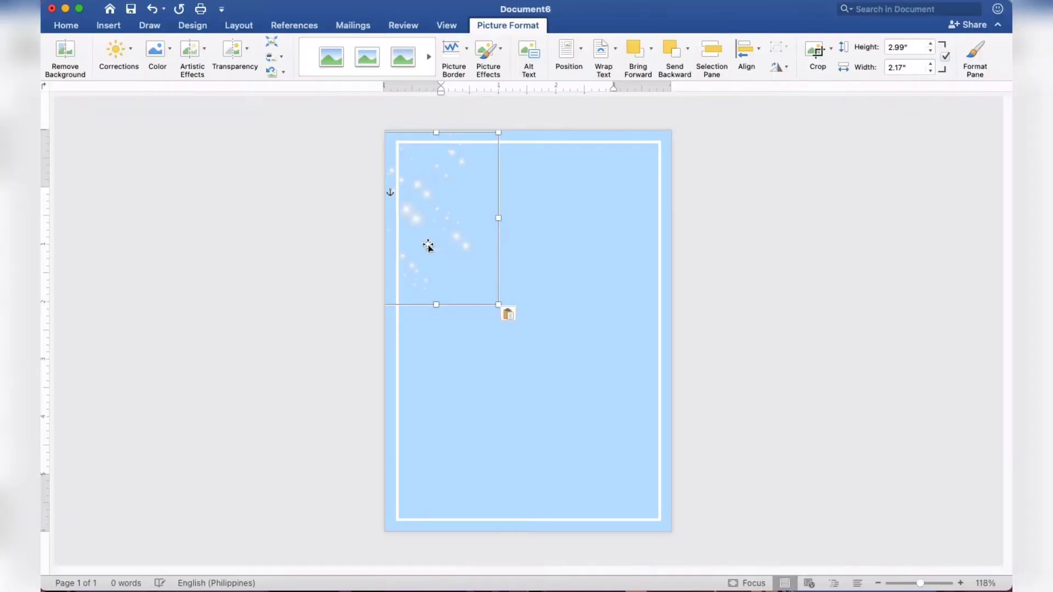
mouse_move(427, 244)
left_mouse_down()
mouse_move(586, 254)
mouse_move(635, 228)
left_mouse_up()
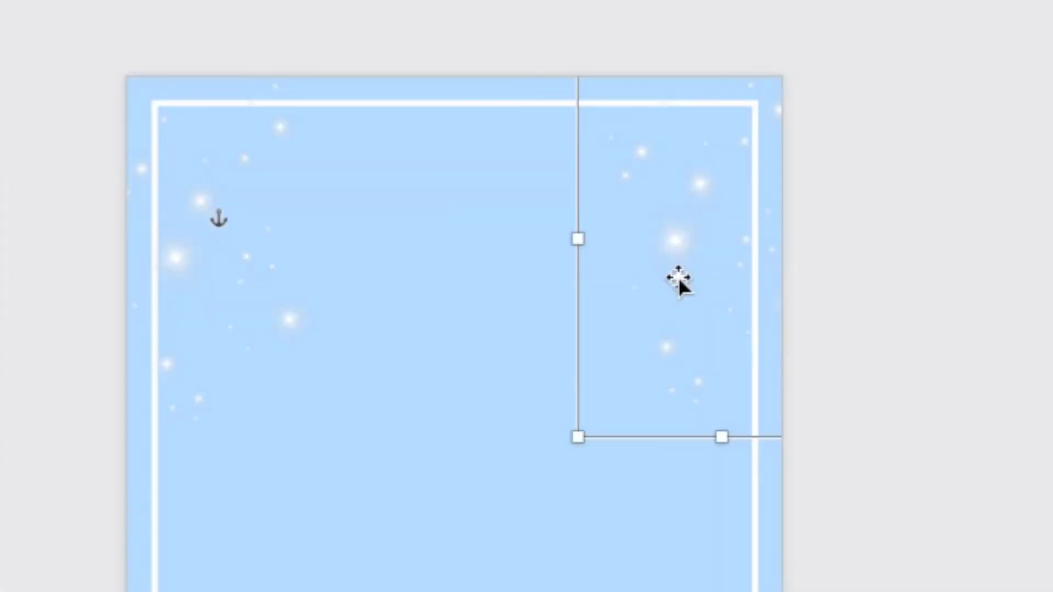
right_click(626, 218)
left_click(685, 331)
right_click(672, 300)
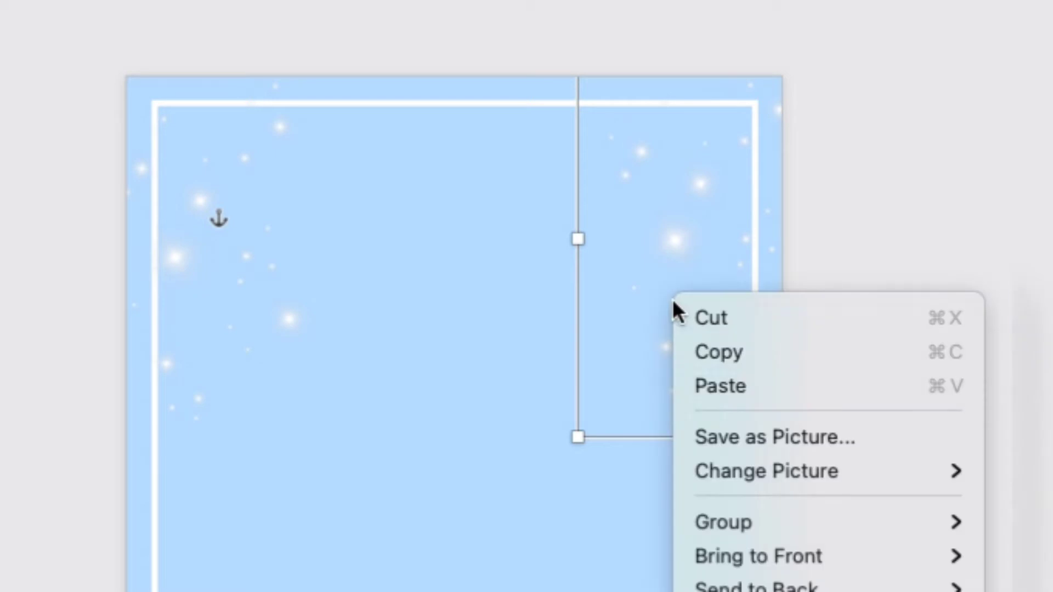
left_click(698, 385)
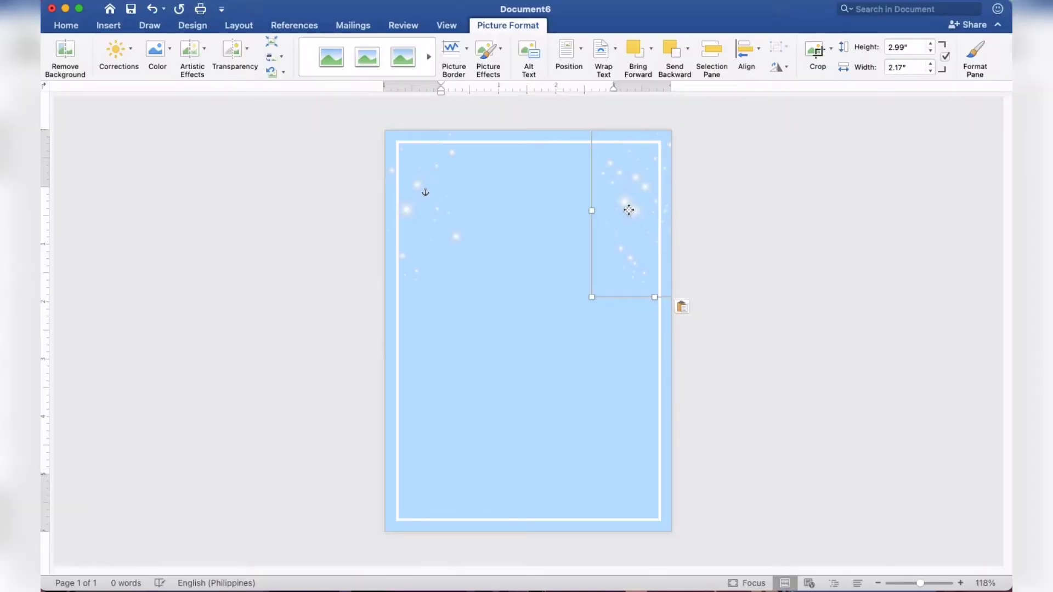
left_click_drag(627, 223, 616, 332)
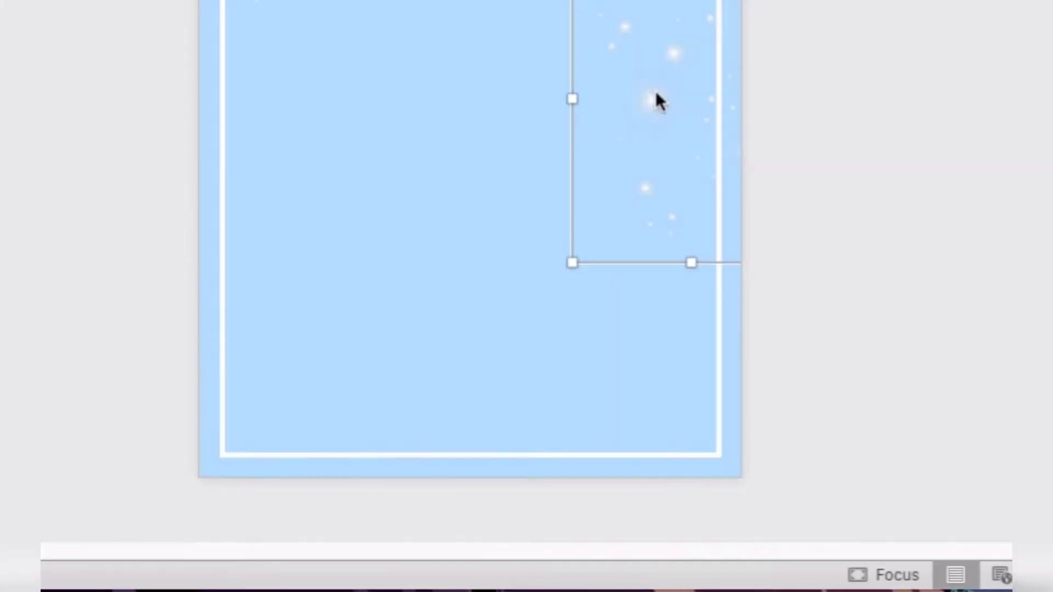
- Paste one more sparkle copy and settle it at the page's lower right
right_click(655, 92)
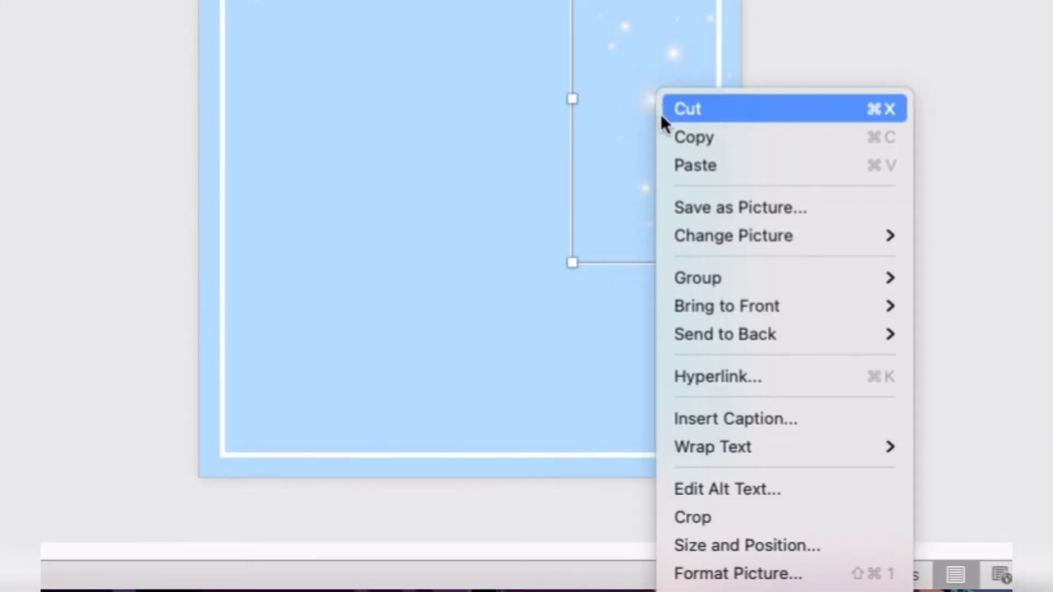
left_click(663, 134)
right_click(646, 95)
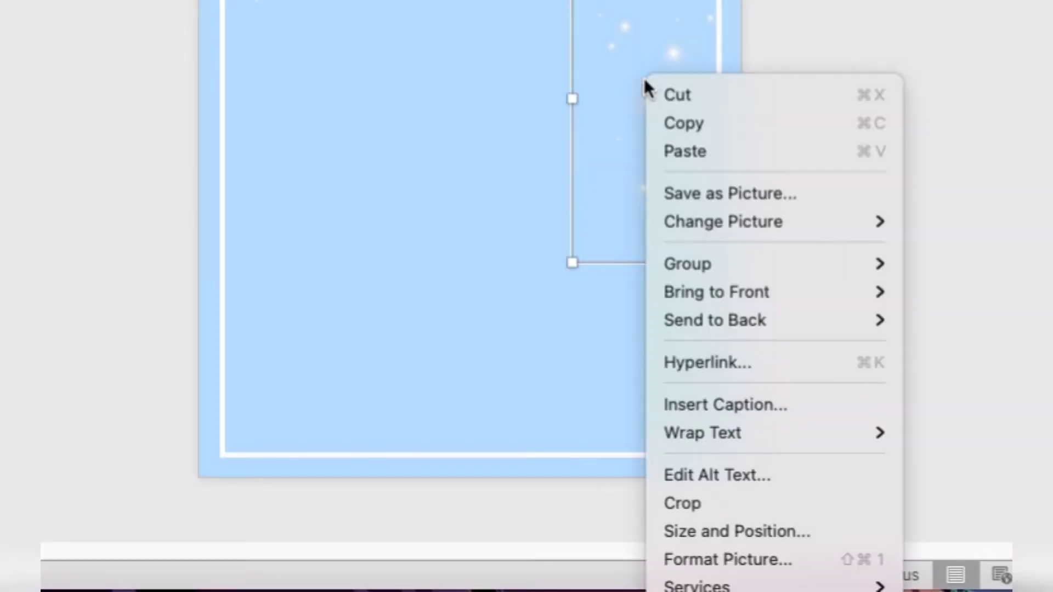
left_click(657, 132)
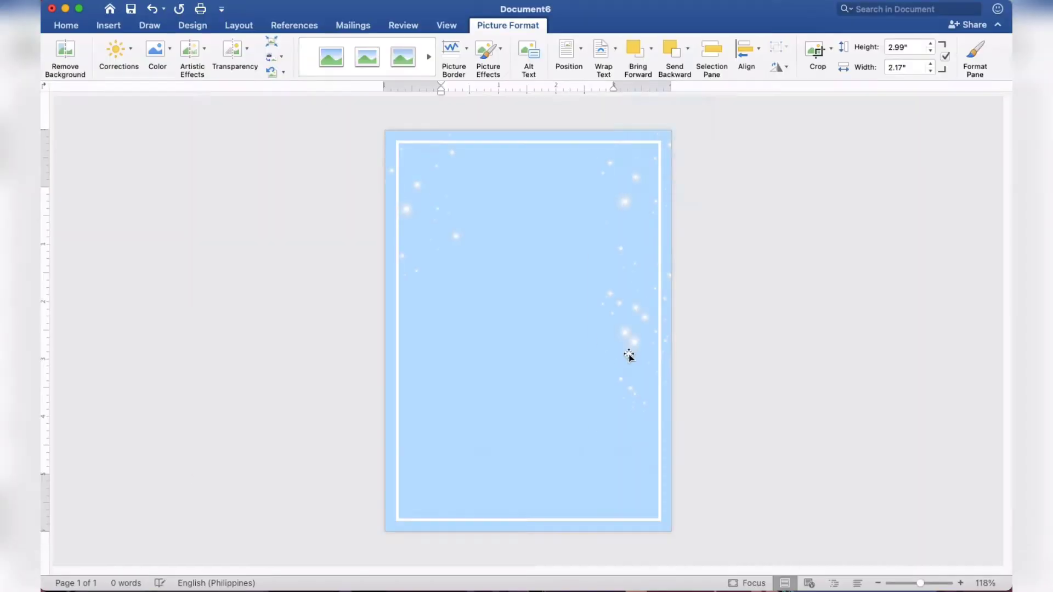
key("super+v")
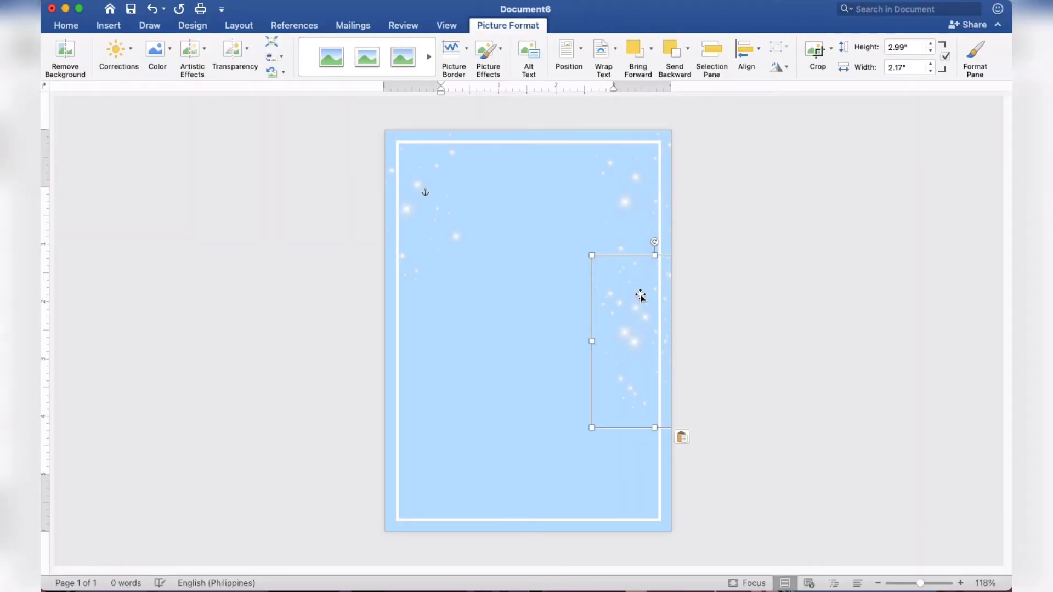
left_click_drag(640, 278, 622, 398)
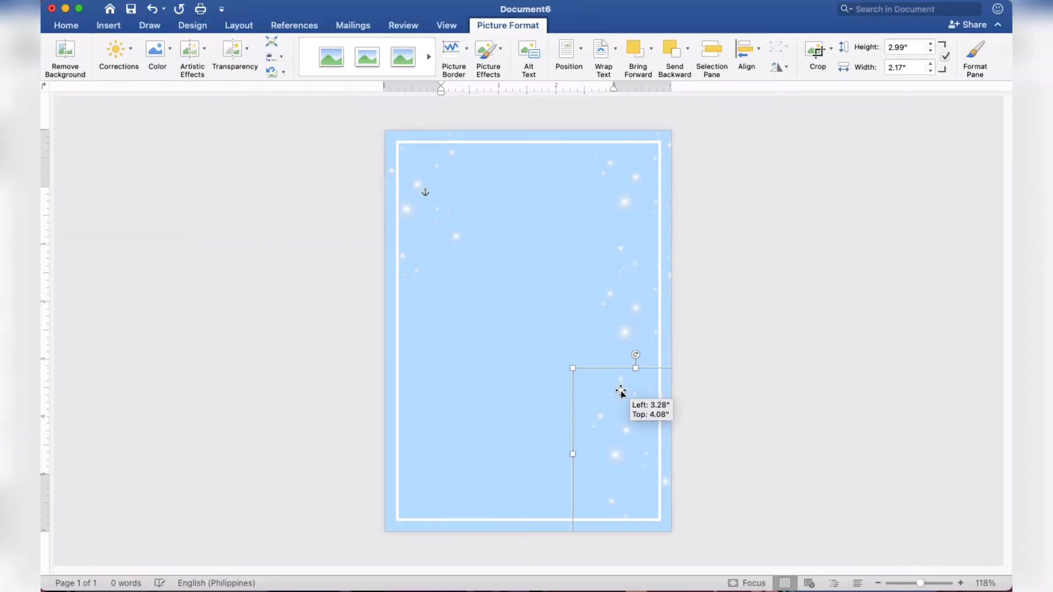
left_click_drag(622, 398, 624, 402)
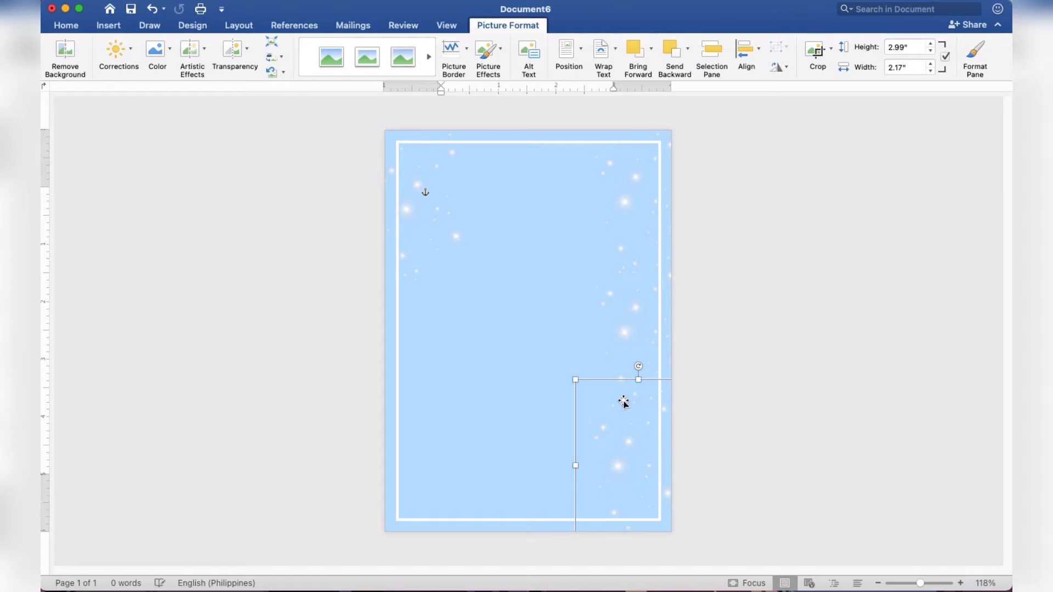
left_click(814, 337)
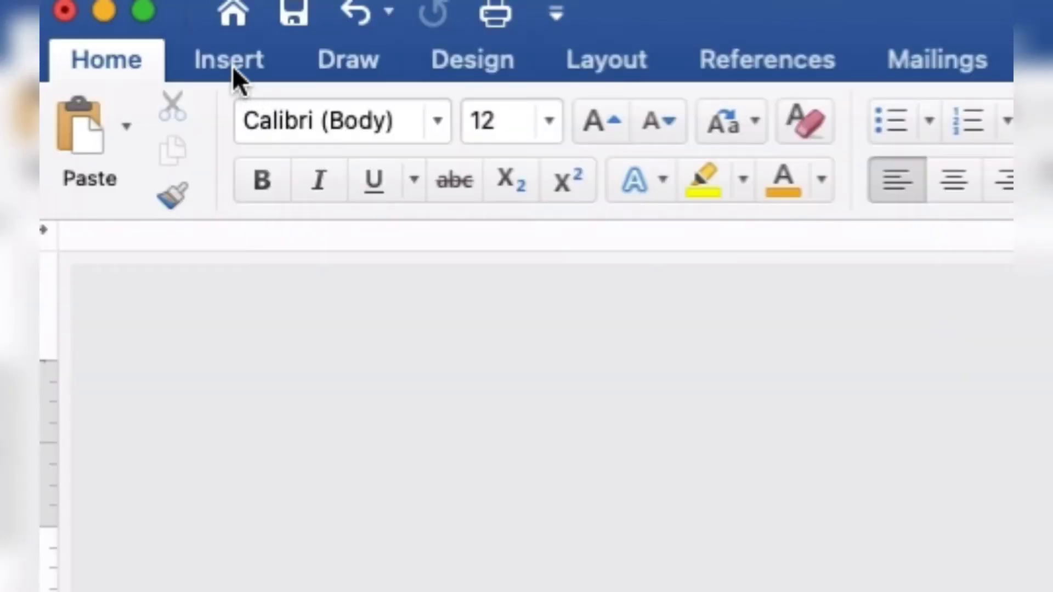
- Insert gold debut.png from the SKY BLUE folder as a picture on the card
left_click(232, 66)
left_click(444, 123)
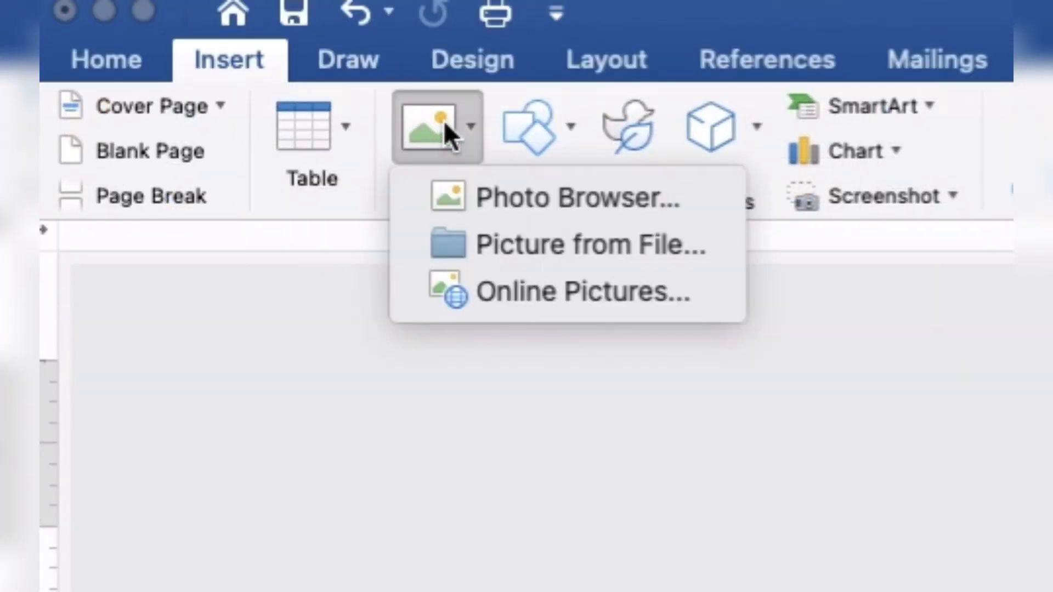
left_click(488, 246)
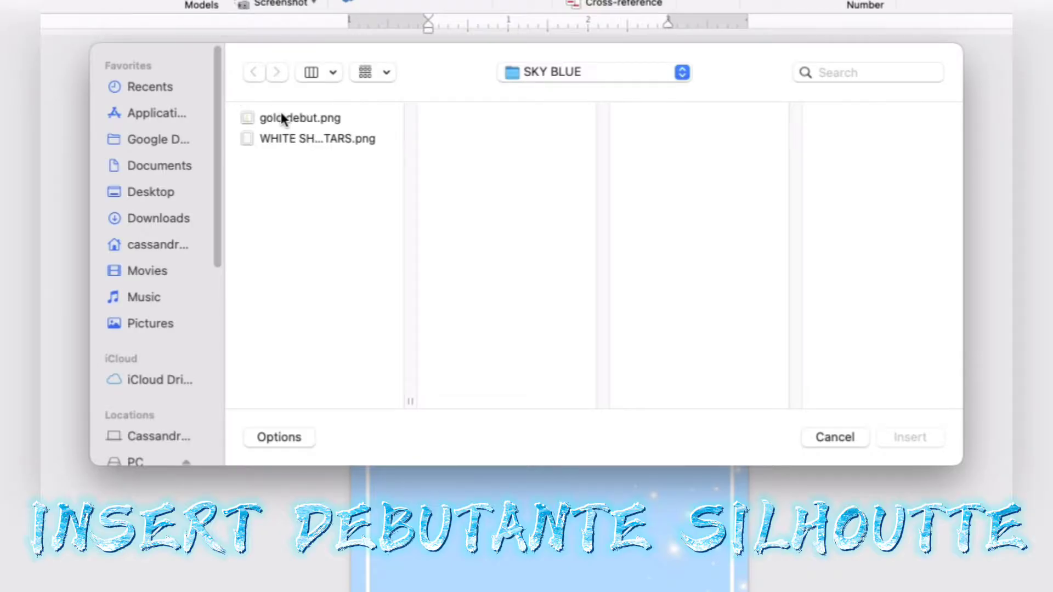
left_click(281, 118)
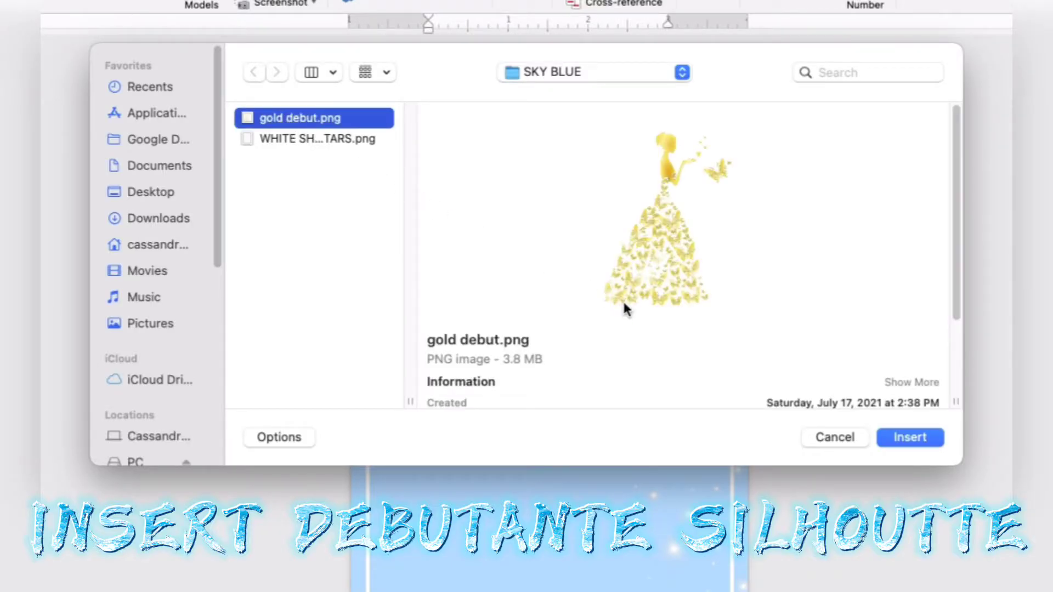
left_click(887, 433)
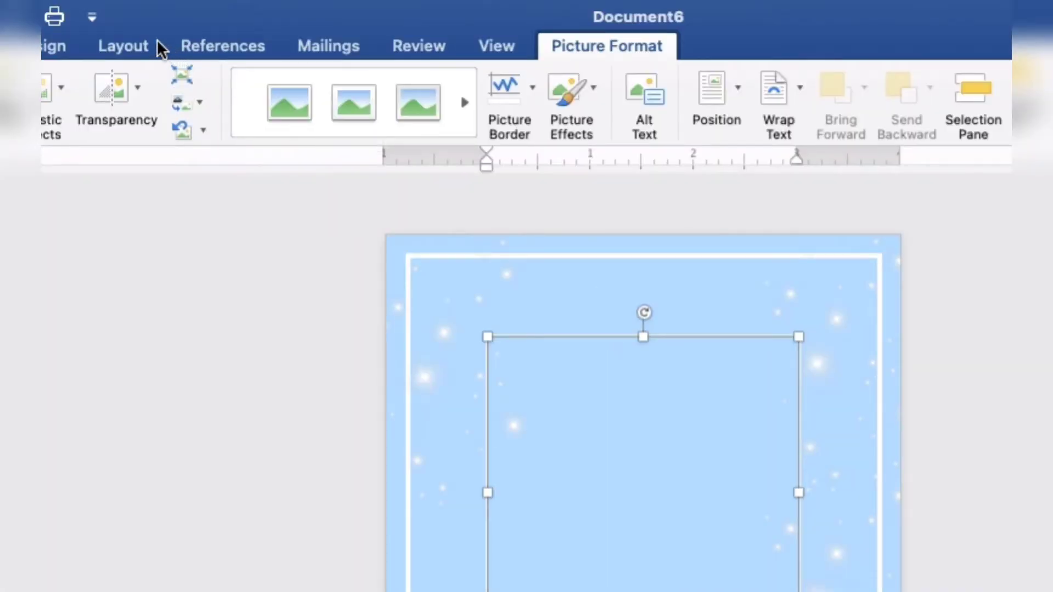
- Take the silhouette out of line with text and bring it forward over the background
left_click(253, 25)
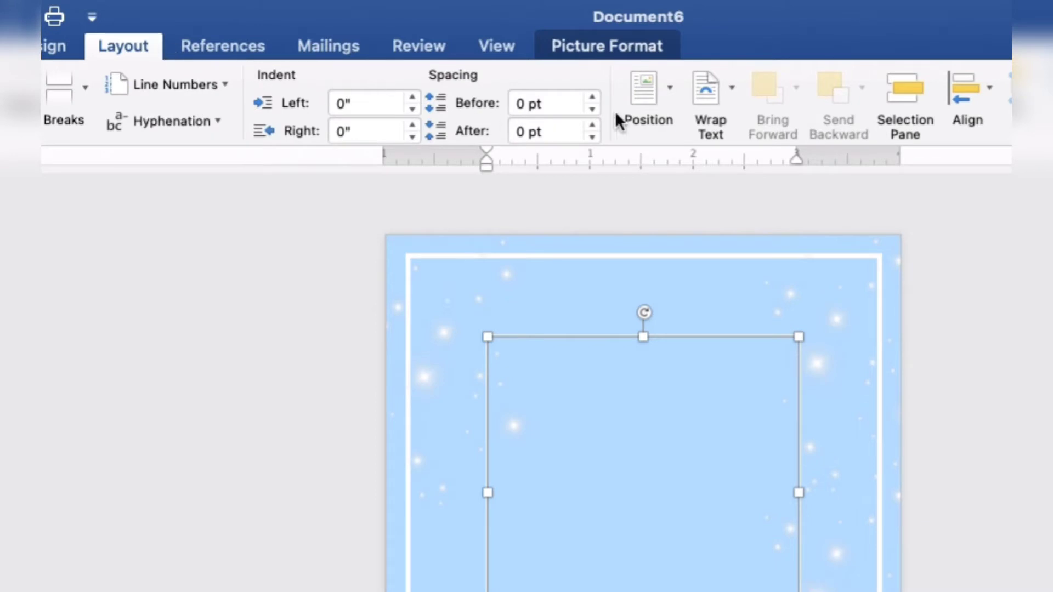
left_click(708, 94)
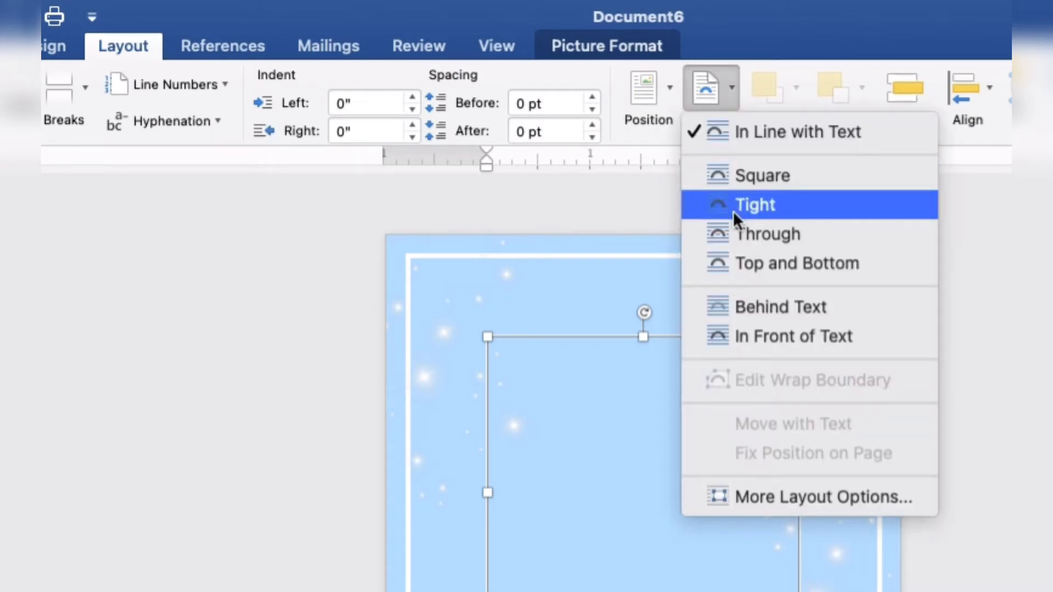
left_click(737, 319)
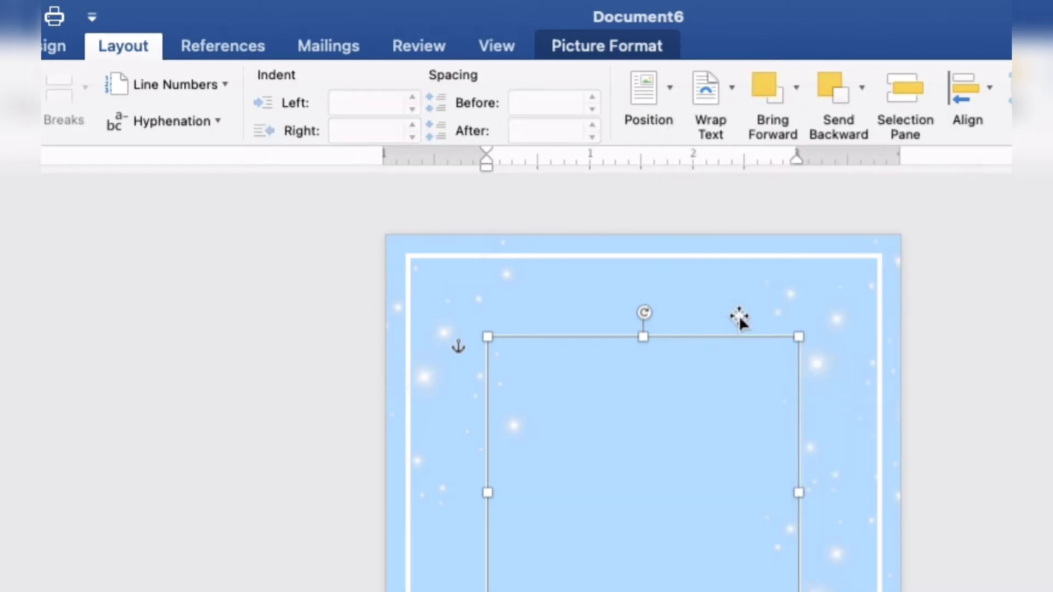
left_click(796, 93)
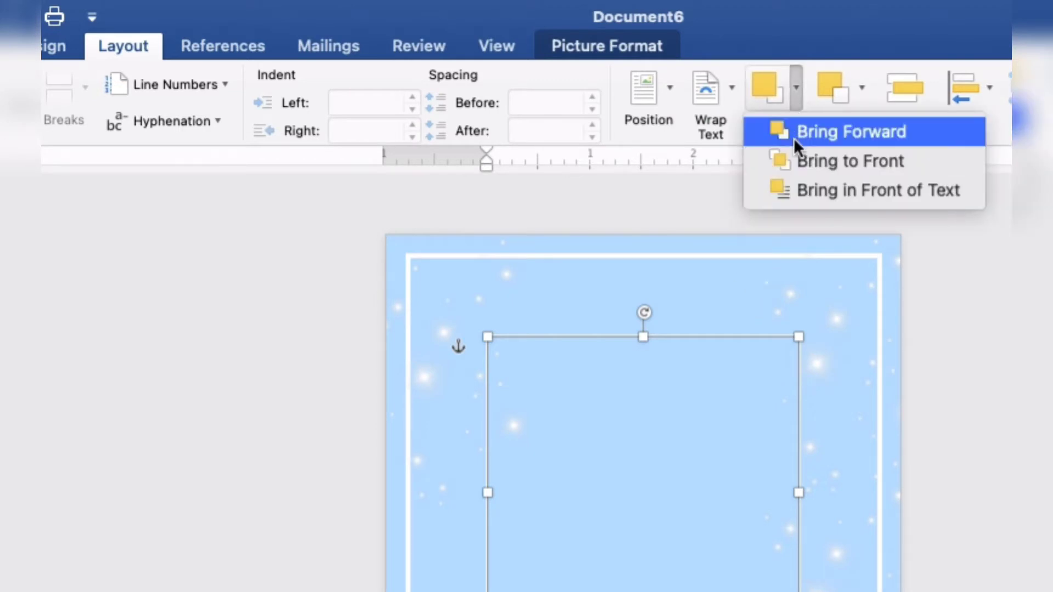
left_click(800, 189)
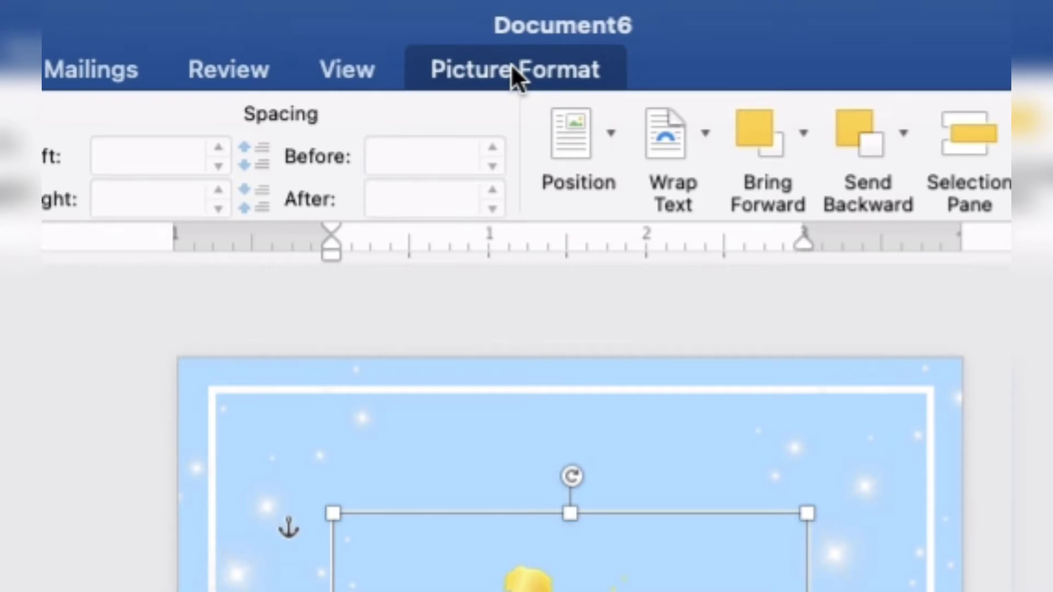
- Recolour the silhouette from gold to a pale washed-out tone
left_click(507, 24)
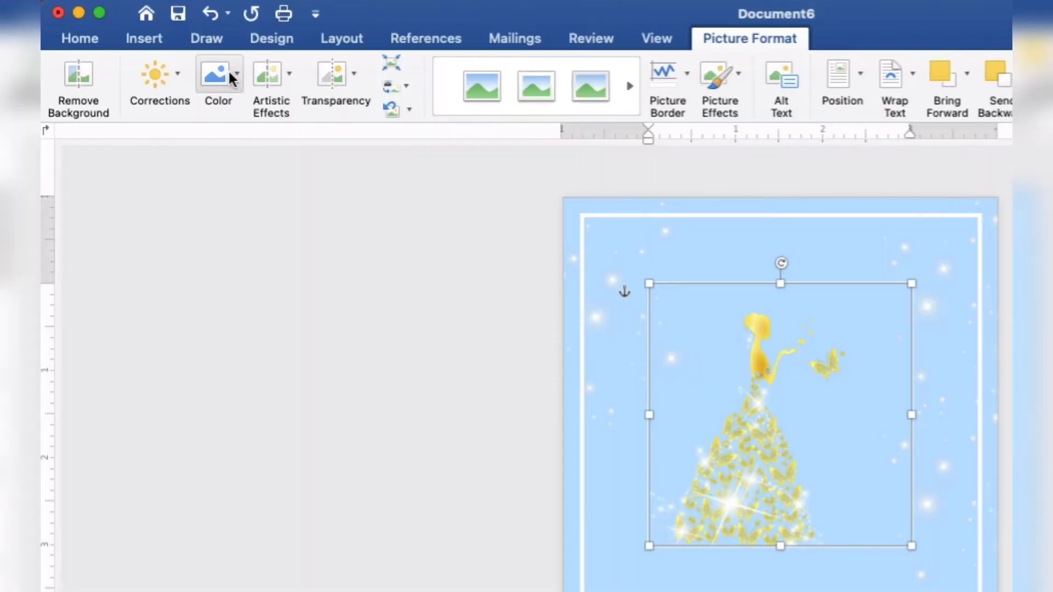
left_click(229, 77)
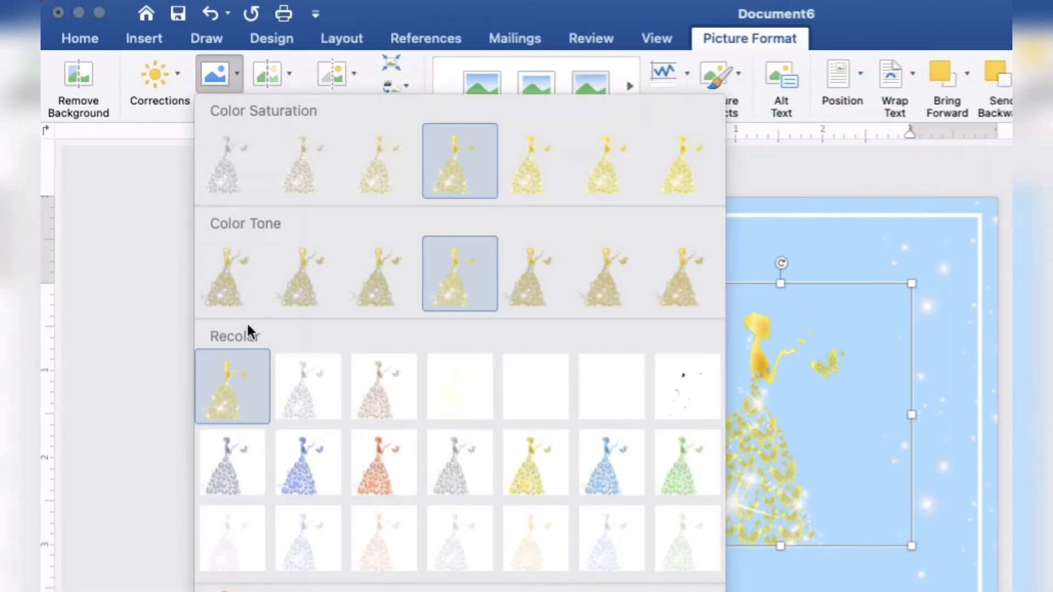
left_click(230, 531)
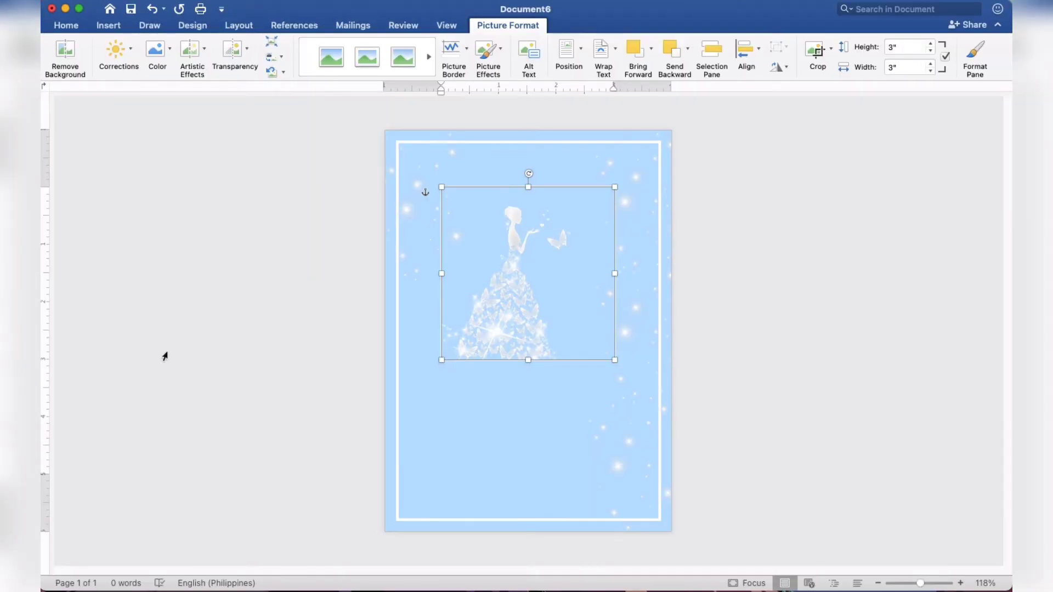
- Enlarge the silhouette to 7.64" square and position the figure along the card's left side
left_click_drag(488, 324, 438, 397)
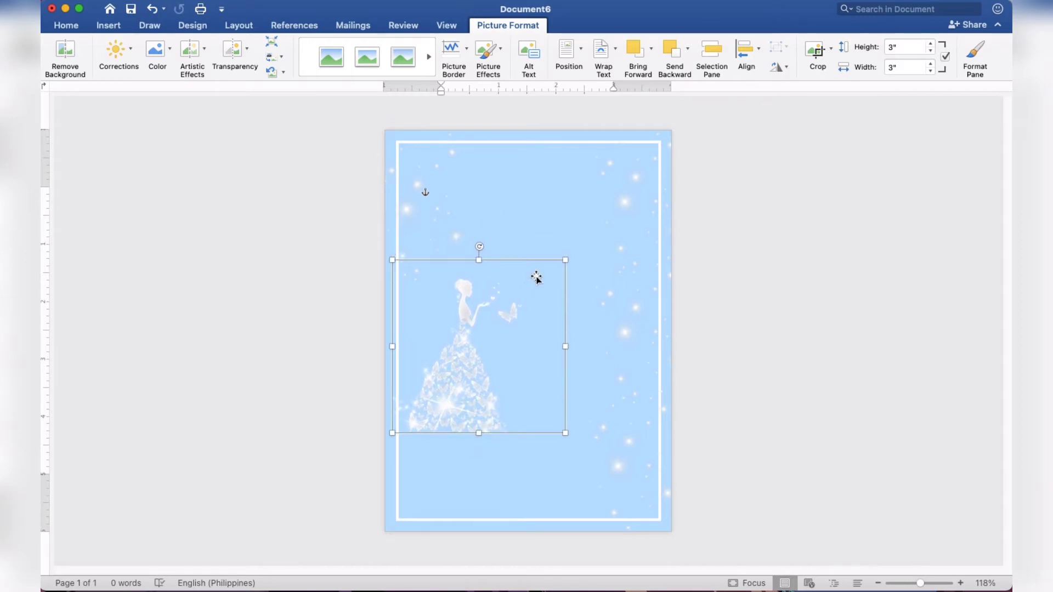
mouse_move(536, 278)
left_mouse_down()
mouse_move(544, 342)
mouse_move(763, 144)
left_mouse_up()
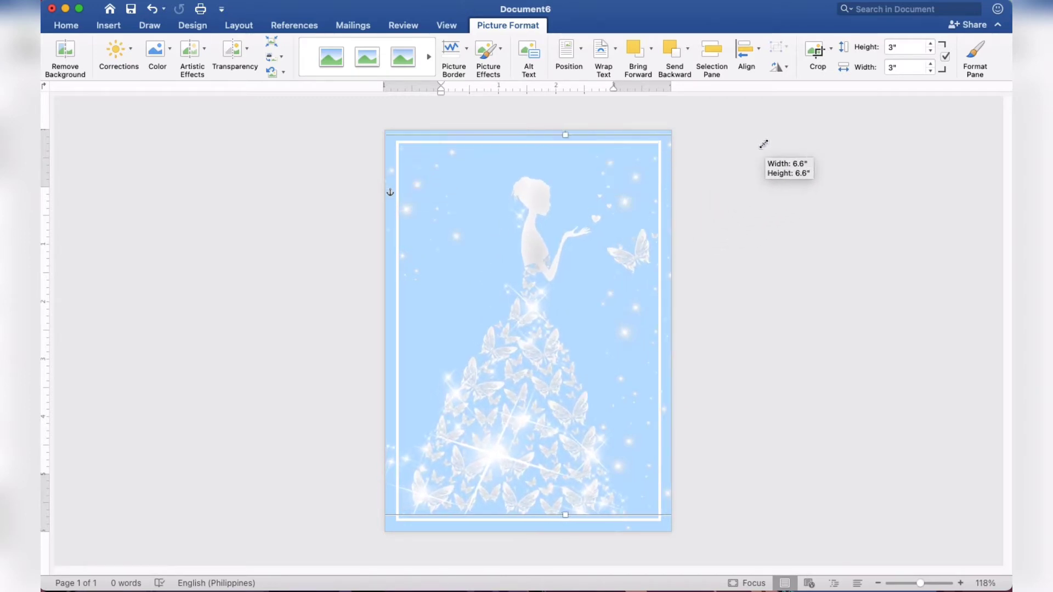
left_click_drag(763, 144, 800, 131)
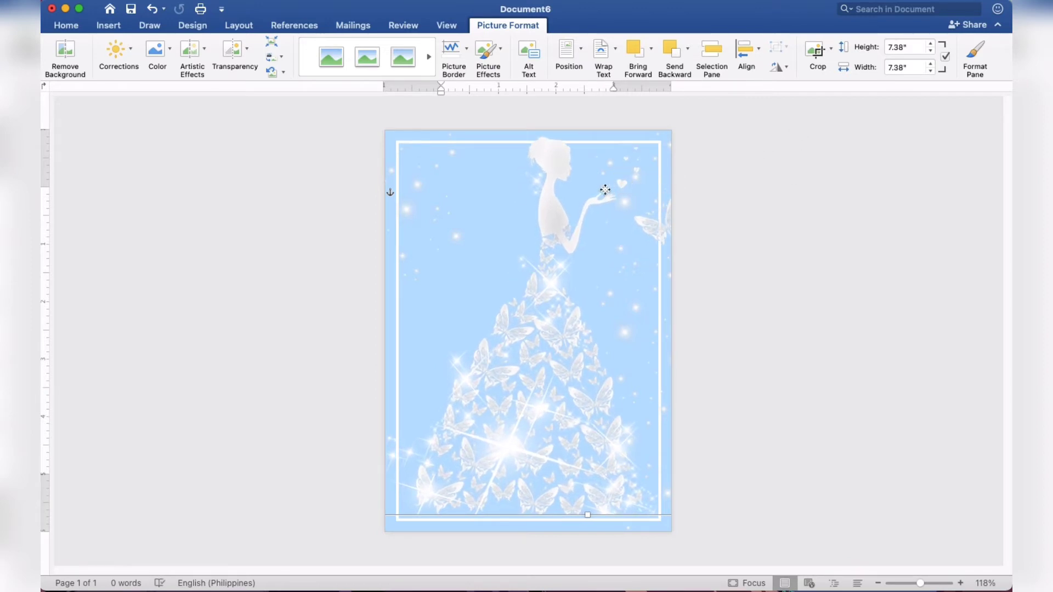
left_click_drag(605, 190, 513, 204)
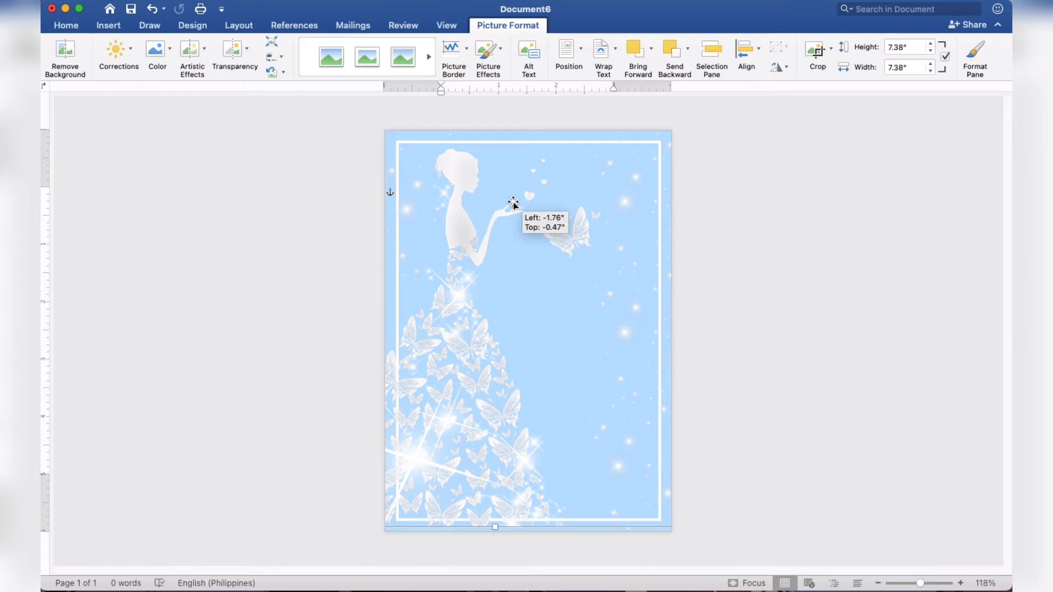
left_click_drag(513, 204, 461, 170)
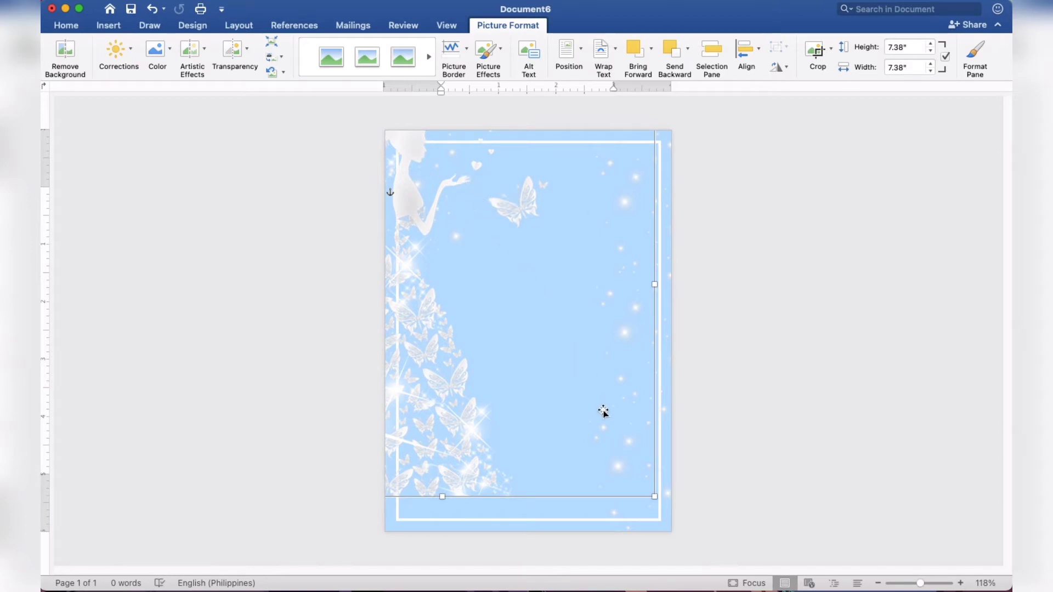
left_click_drag(655, 498, 668, 511)
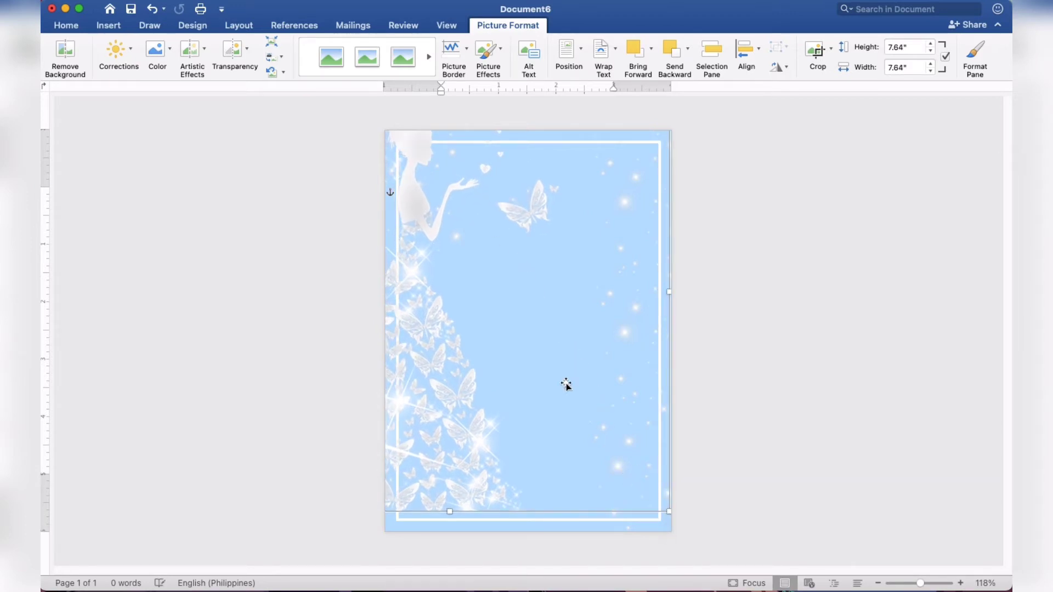
mouse_move(459, 260)
left_mouse_down()
mouse_move(472, 281)
mouse_move(495, 284)
left_mouse_up()
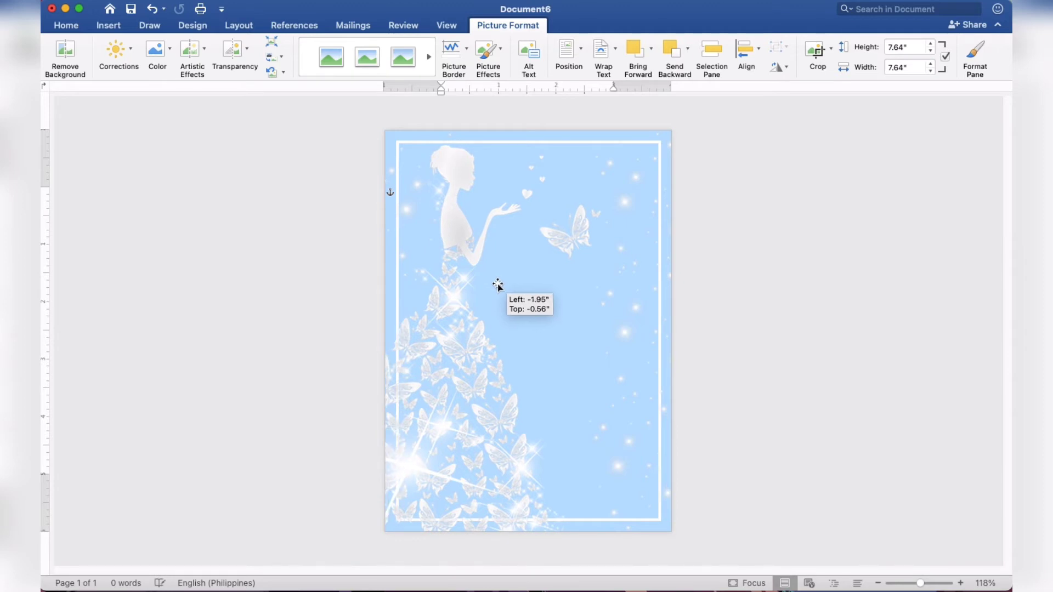
left_click_drag(495, 284, 499, 284)
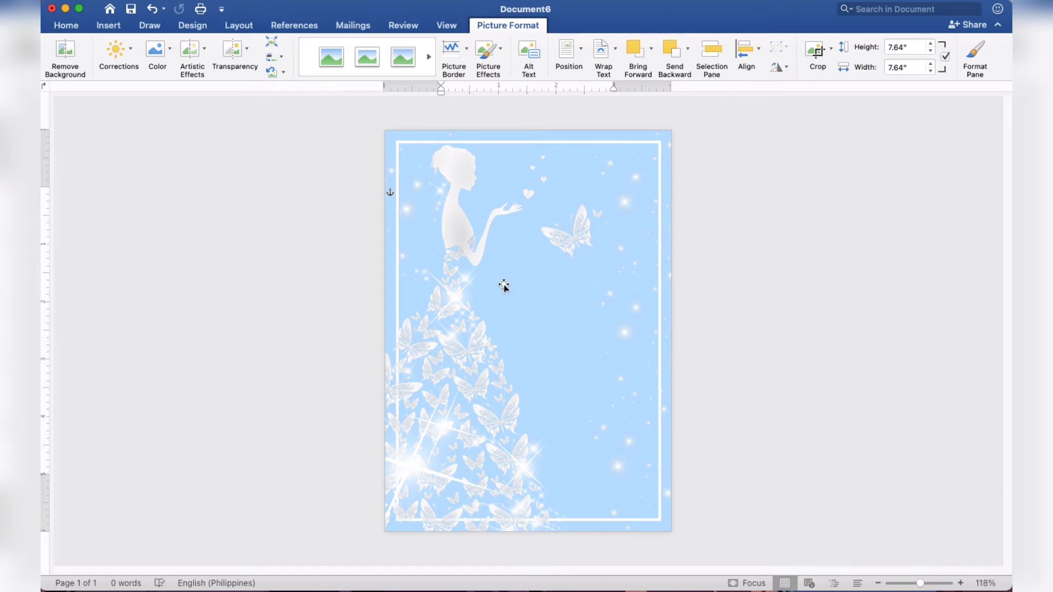
- Draw a rectangle near the top right of the page
left_click(826, 334)
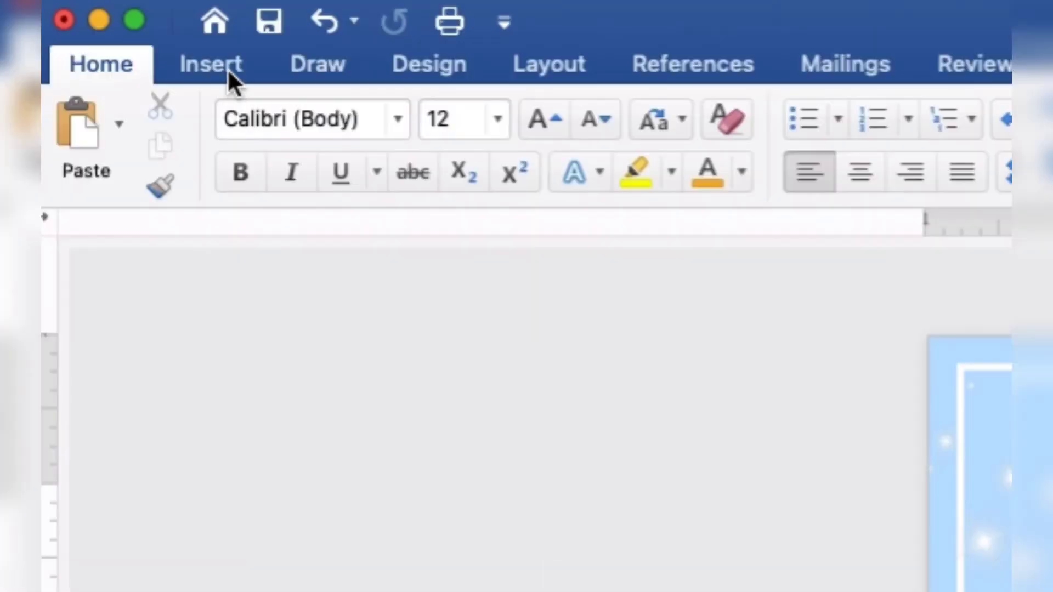
left_click(112, 26)
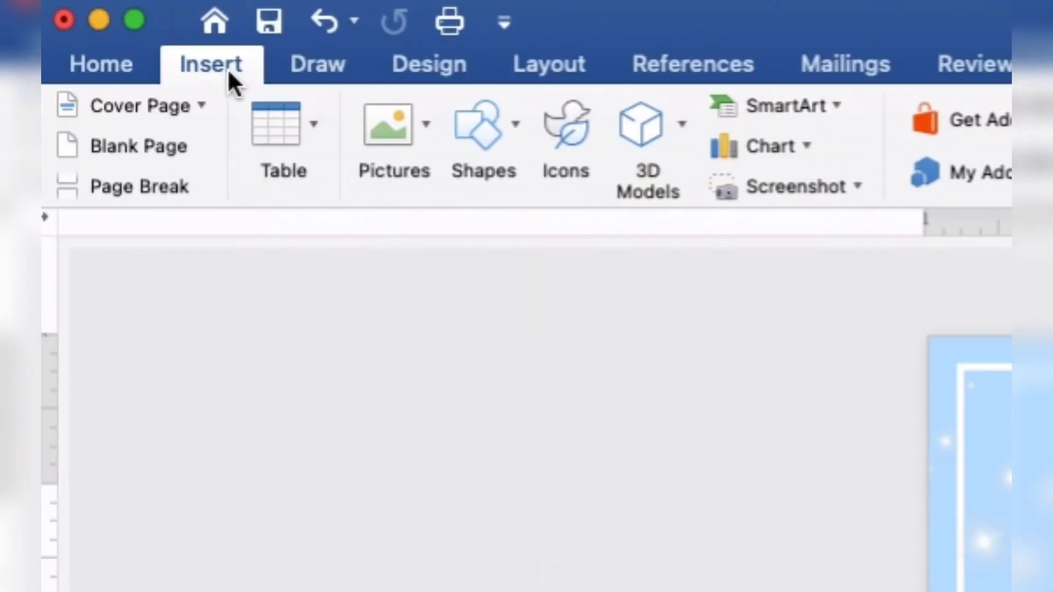
left_click(494, 129)
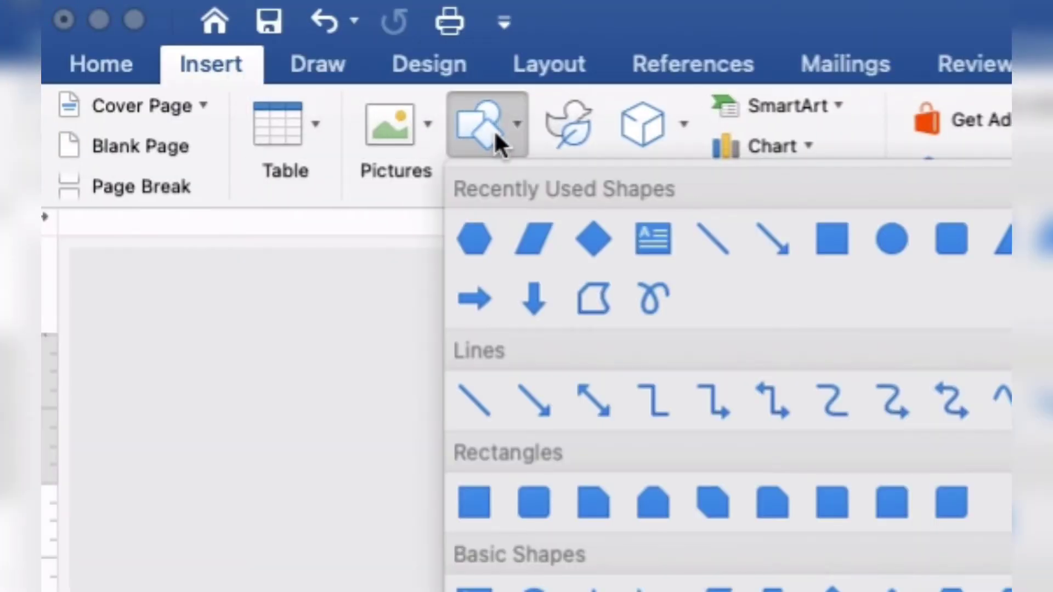
left_click(821, 239)
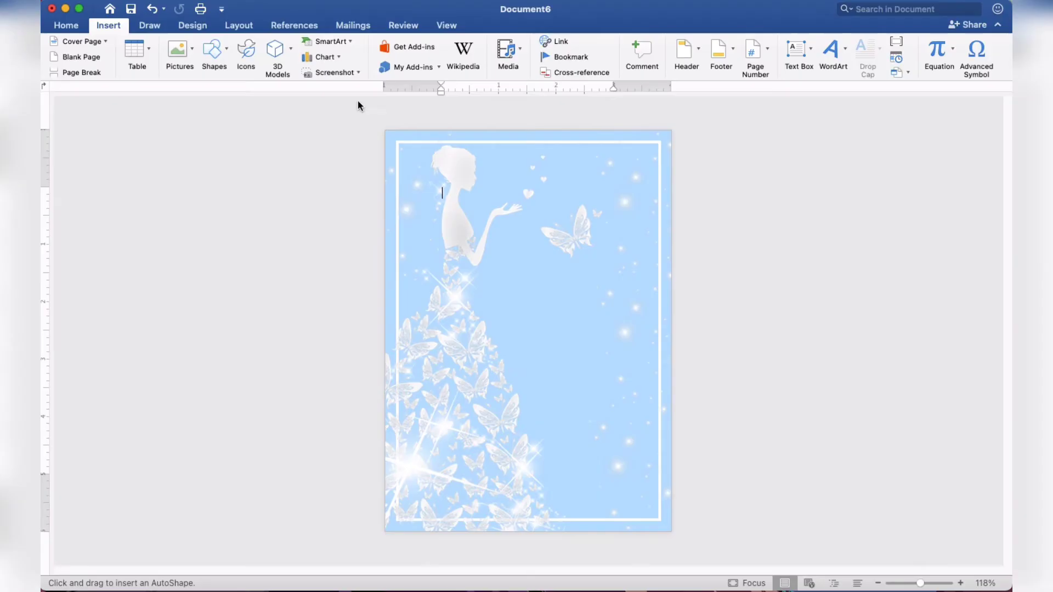
left_click_drag(465, 157, 657, 249)
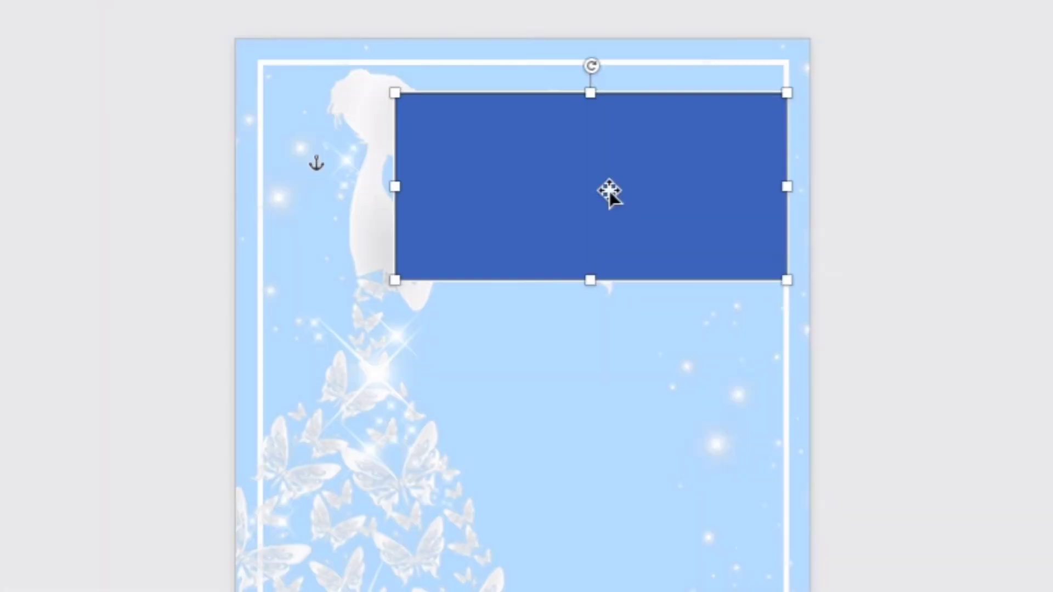
- Type 'Eighteen' inside the rectangle and select the word
right_click(570, 204)
left_click(653, 307)
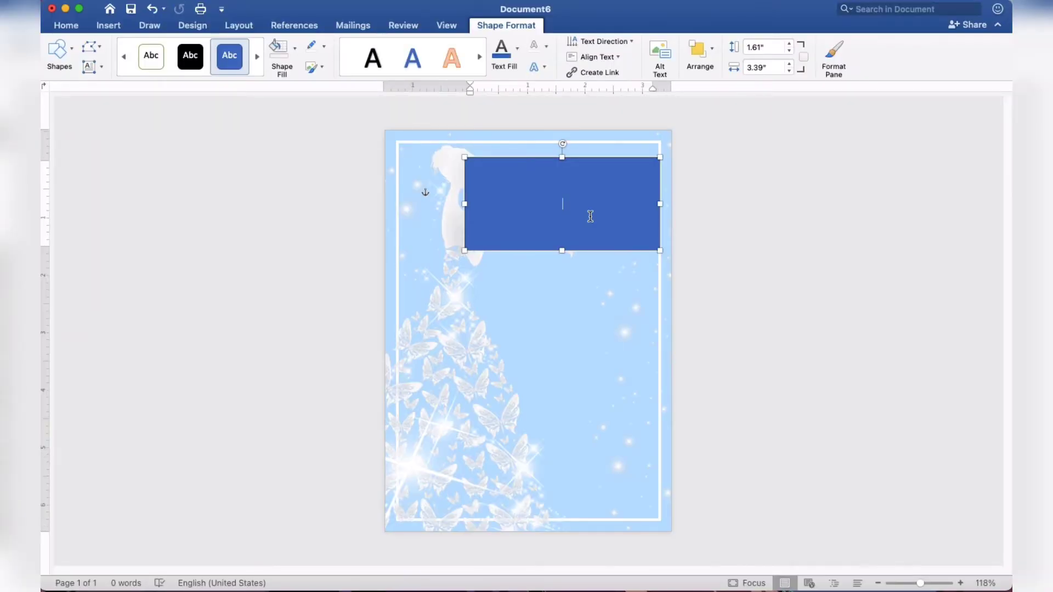
type("Eighteen")
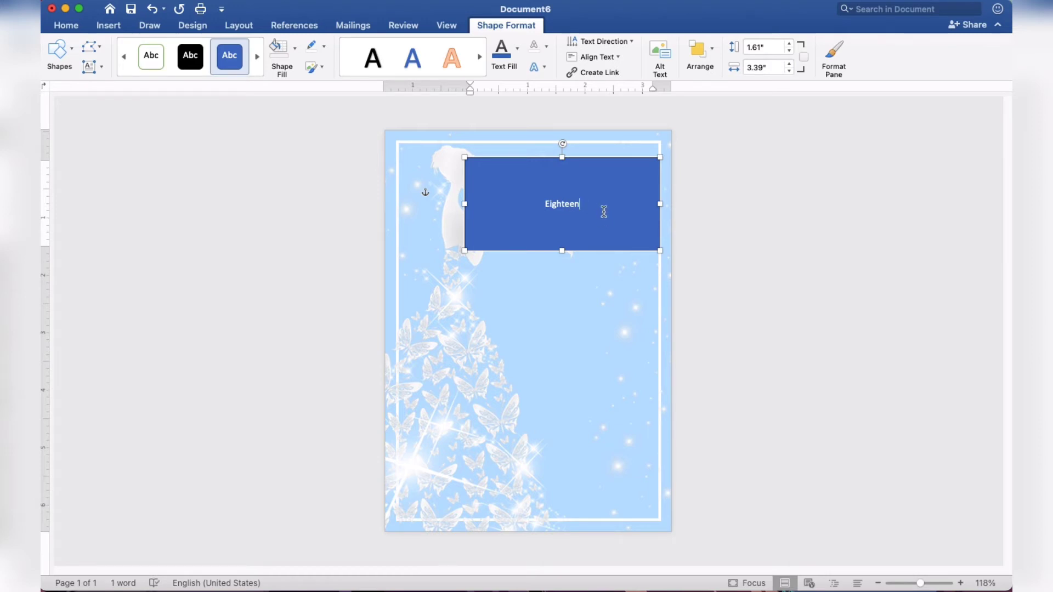
left_click_drag(604, 211, 545, 208)
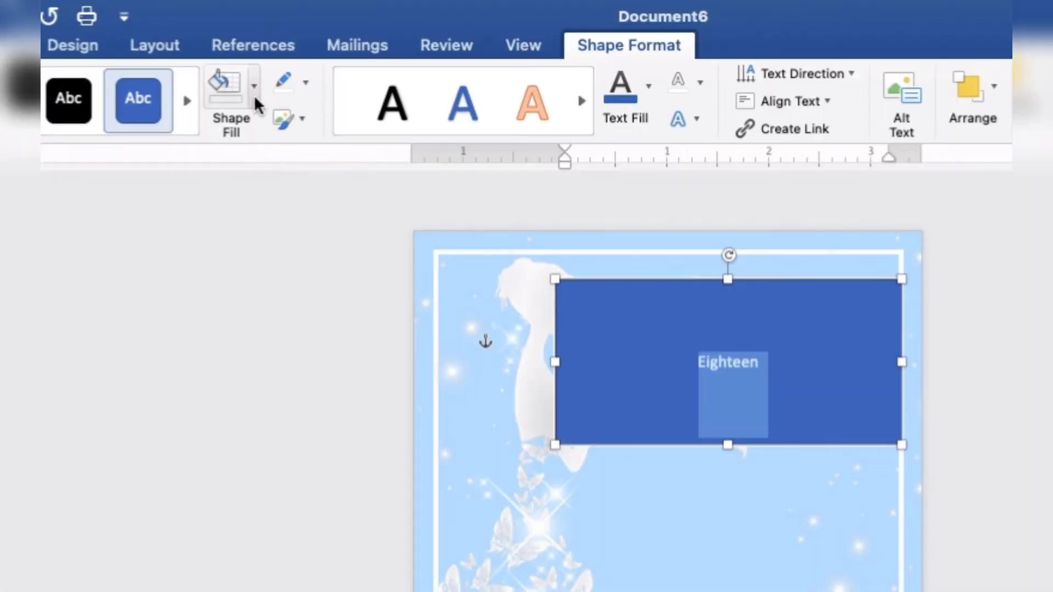
- Give the Eighteen box no fill and no outline
left_click(294, 53)
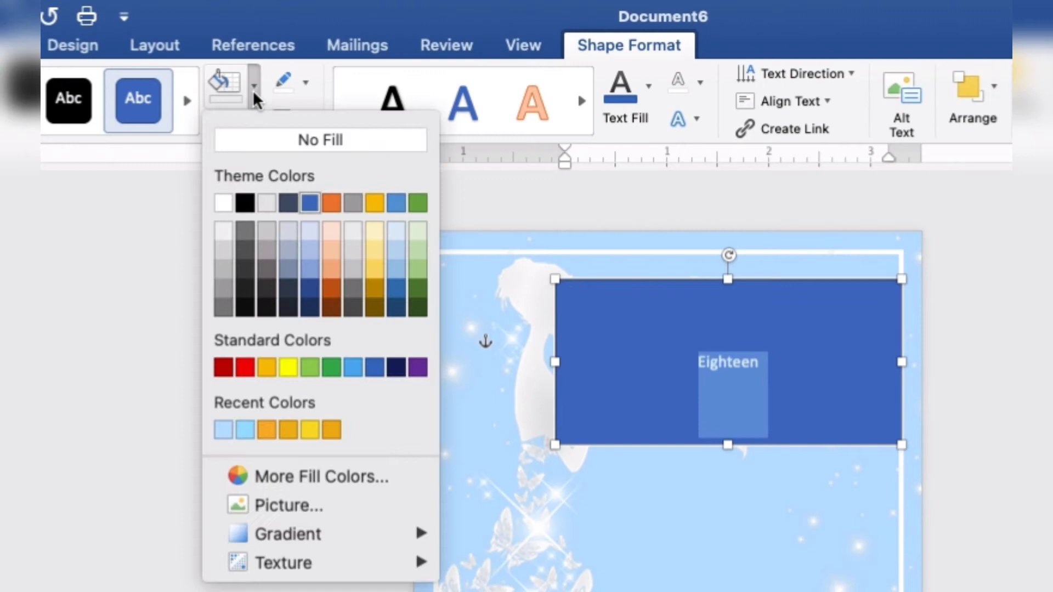
left_click(262, 136)
left_click(310, 85)
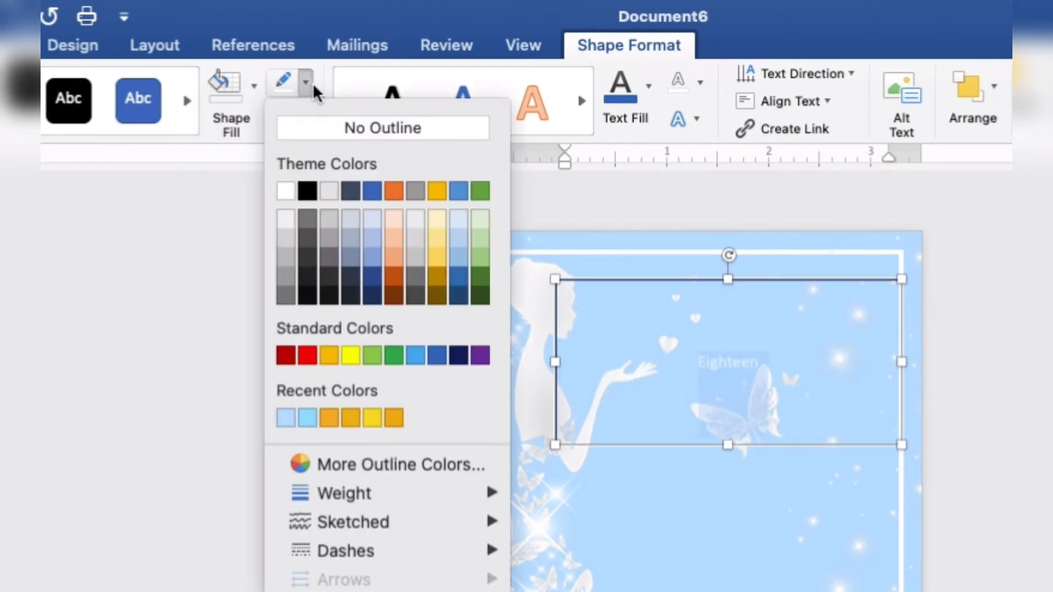
left_click(313, 120)
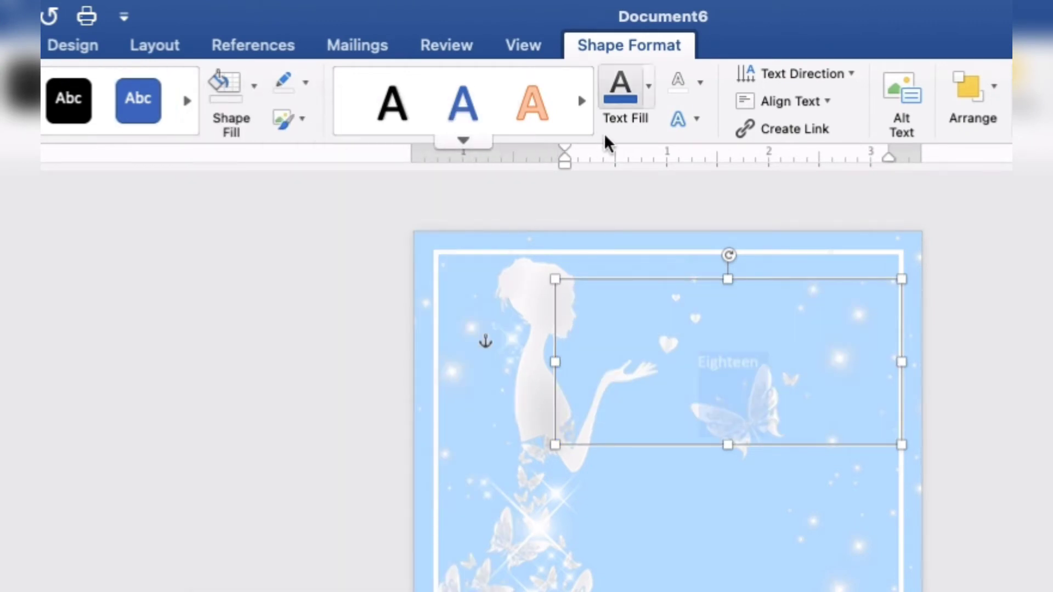
- Colour the word Eighteen blue with a white text outline
left_click(650, 97)
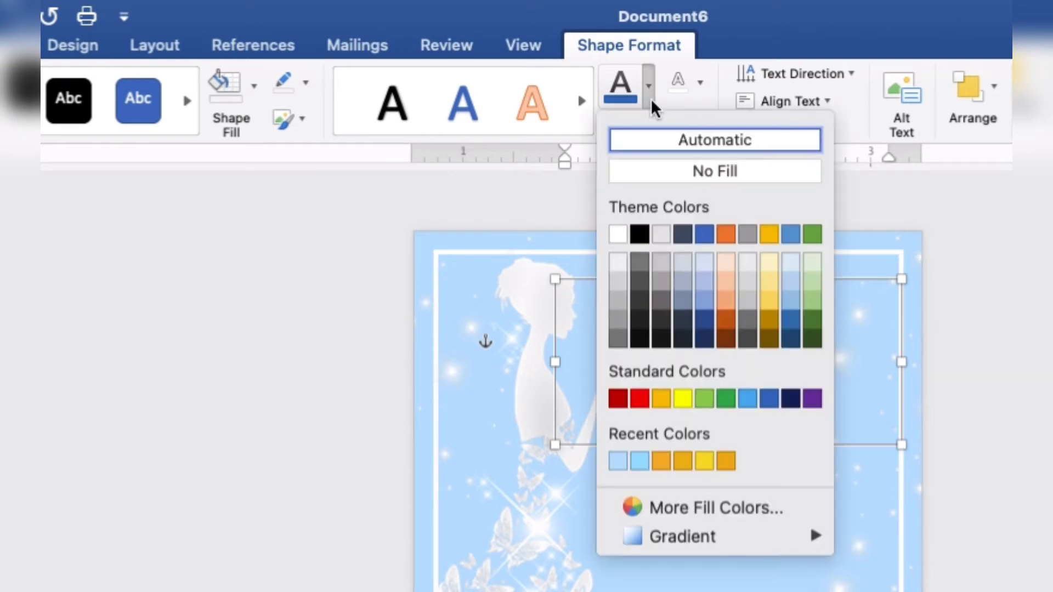
left_click(771, 402)
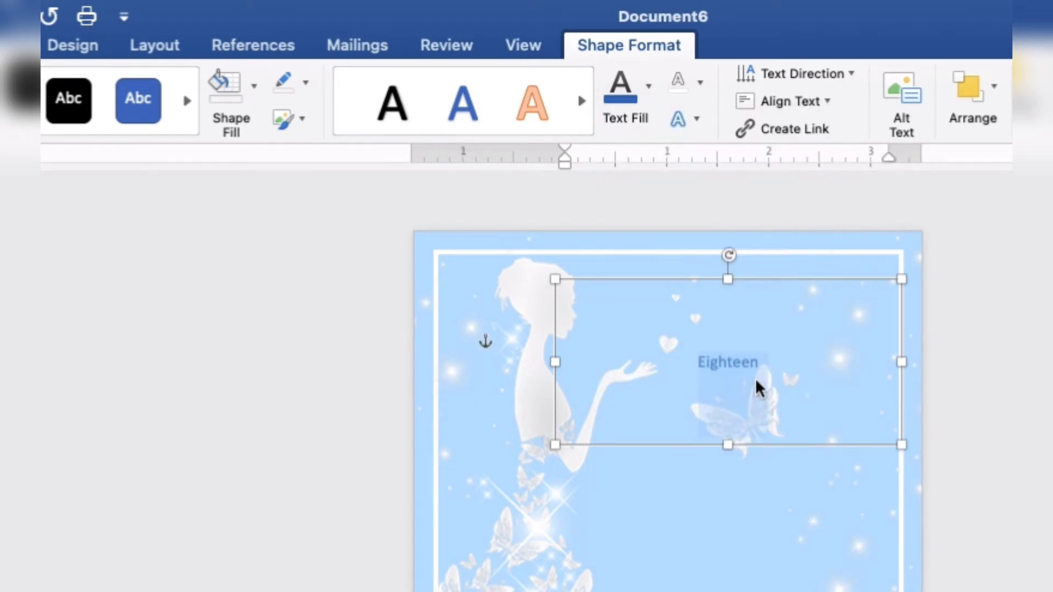
left_click(697, 84)
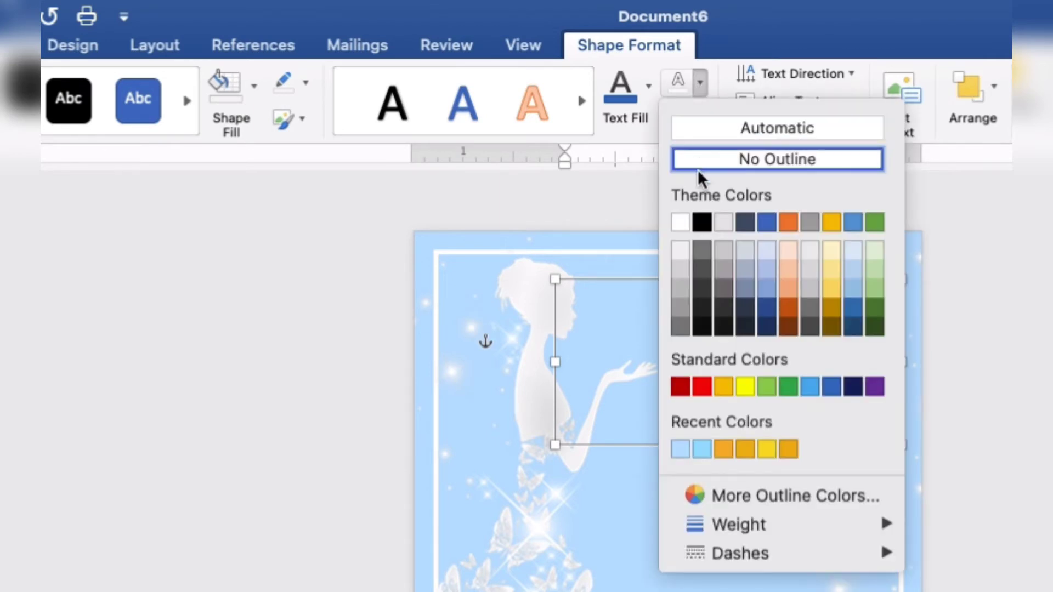
left_click(679, 221)
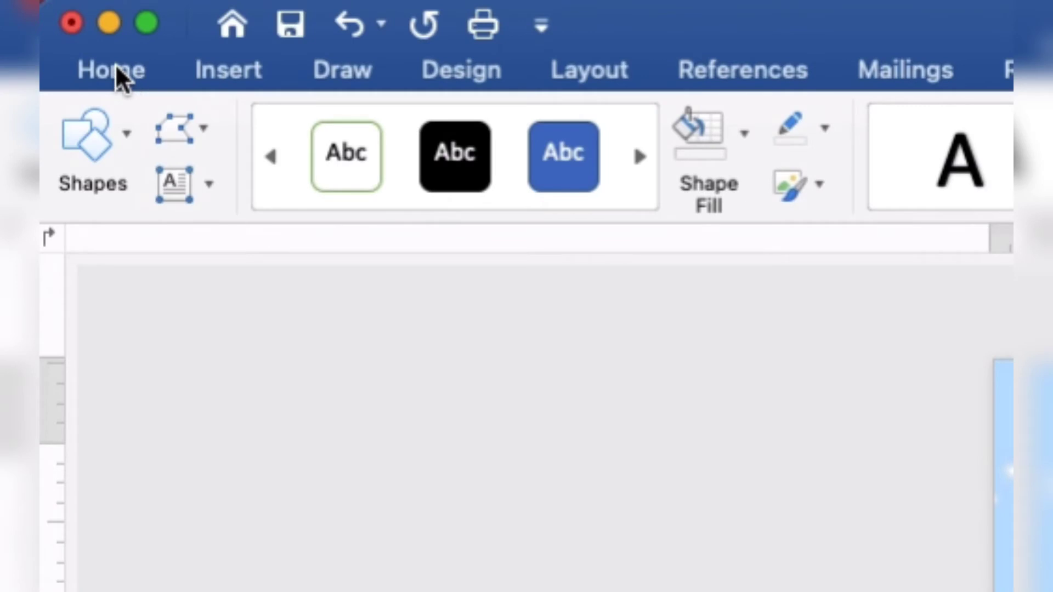
- Set 'Eighteen' in Ballpark 50 pt and move its box to the top right beside the raised hand
left_click(67, 26)
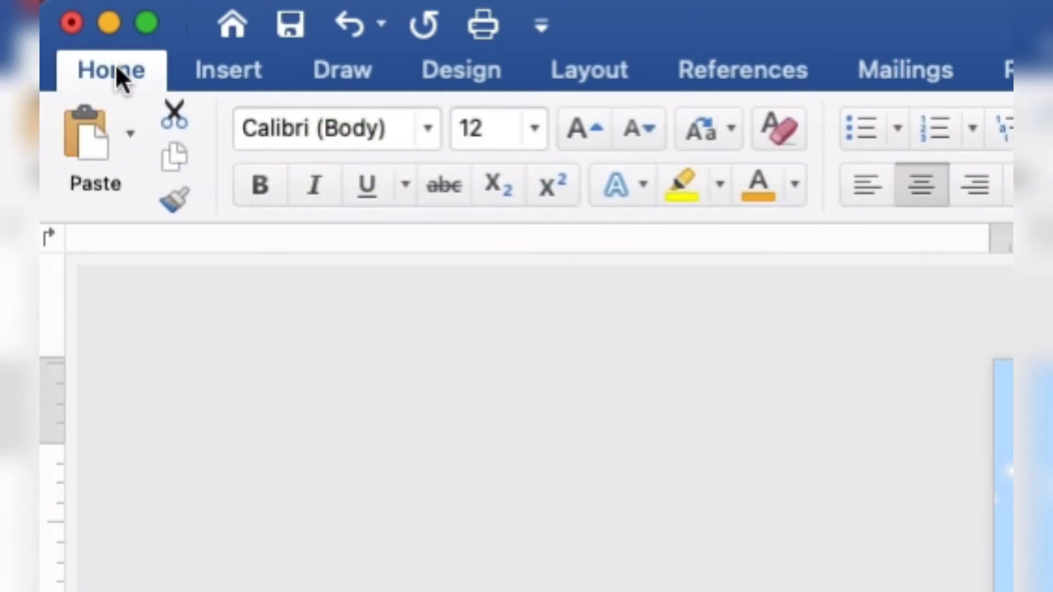
left_click(427, 129)
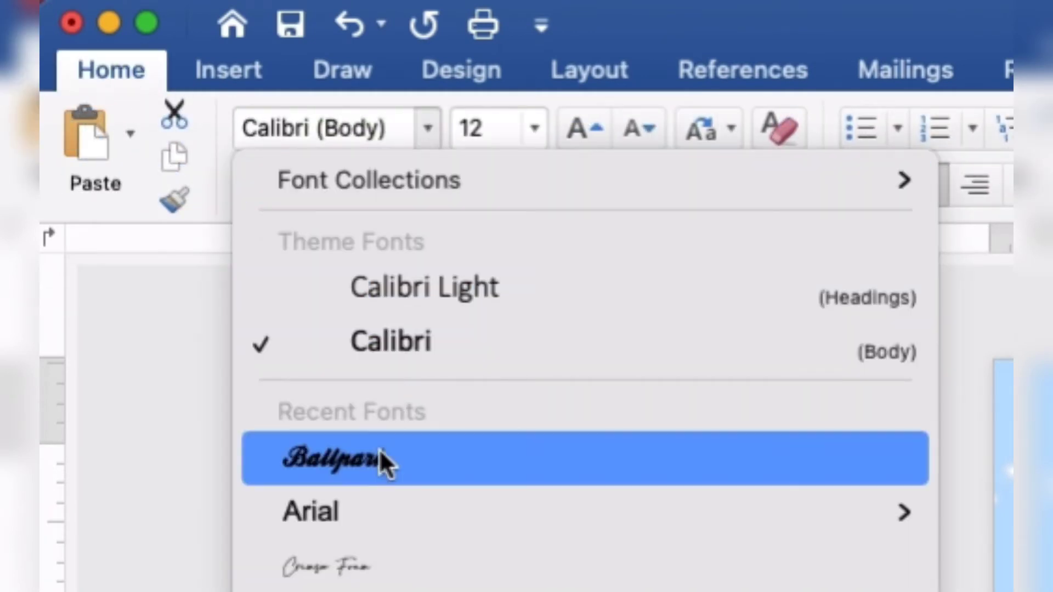
left_click(382, 463)
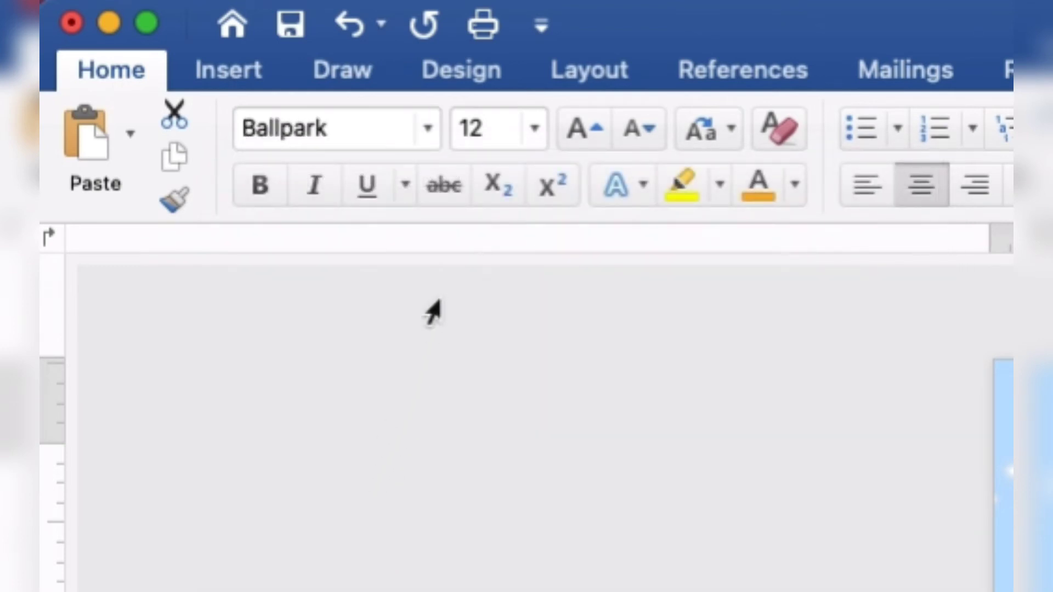
left_click_drag(493, 129, 459, 118)
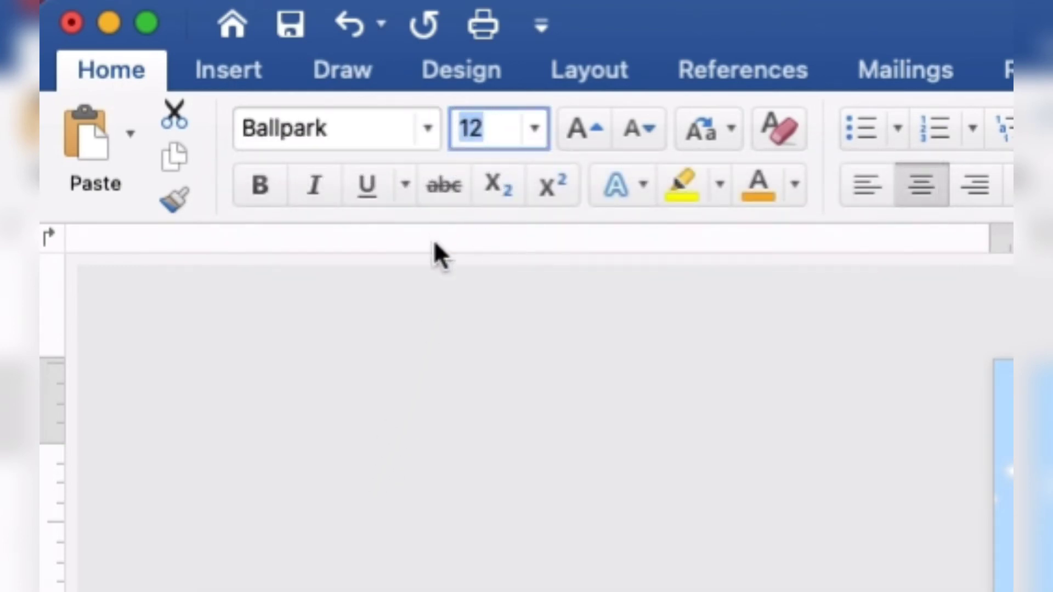
type("50")
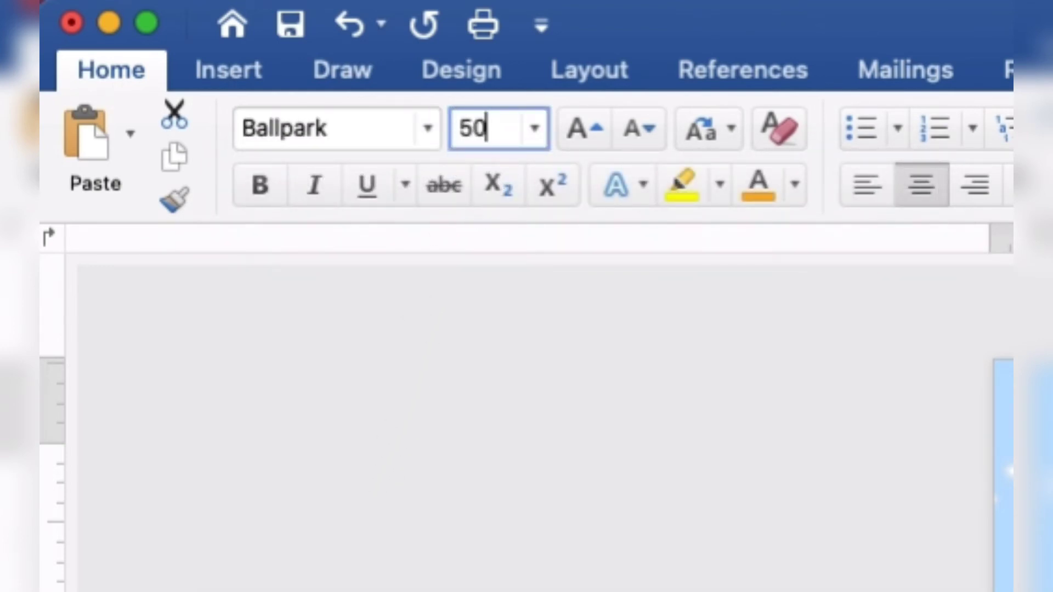
key("Return")
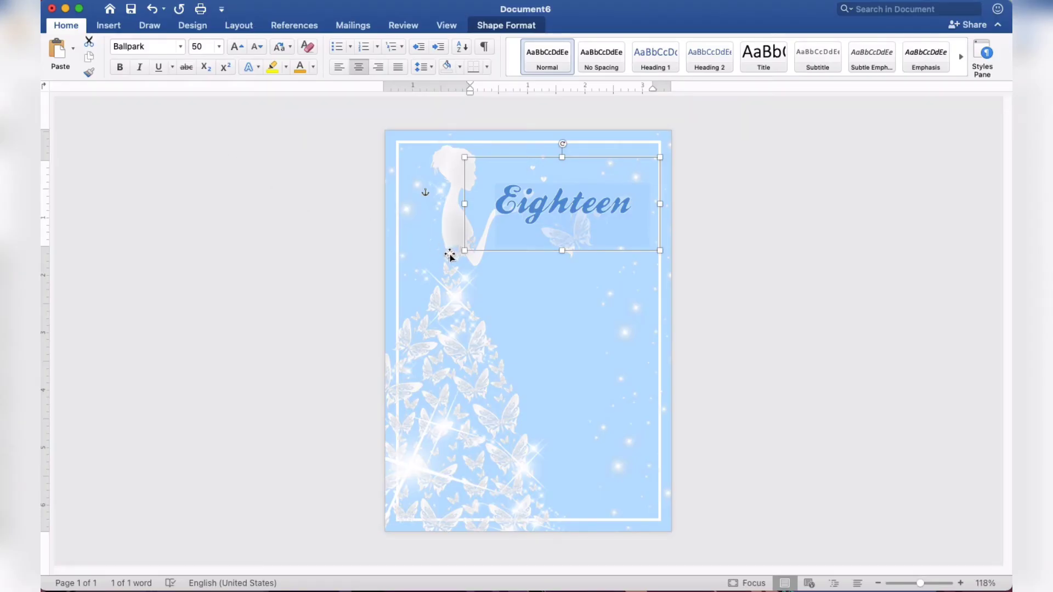
left_click_drag(464, 250, 485, 228)
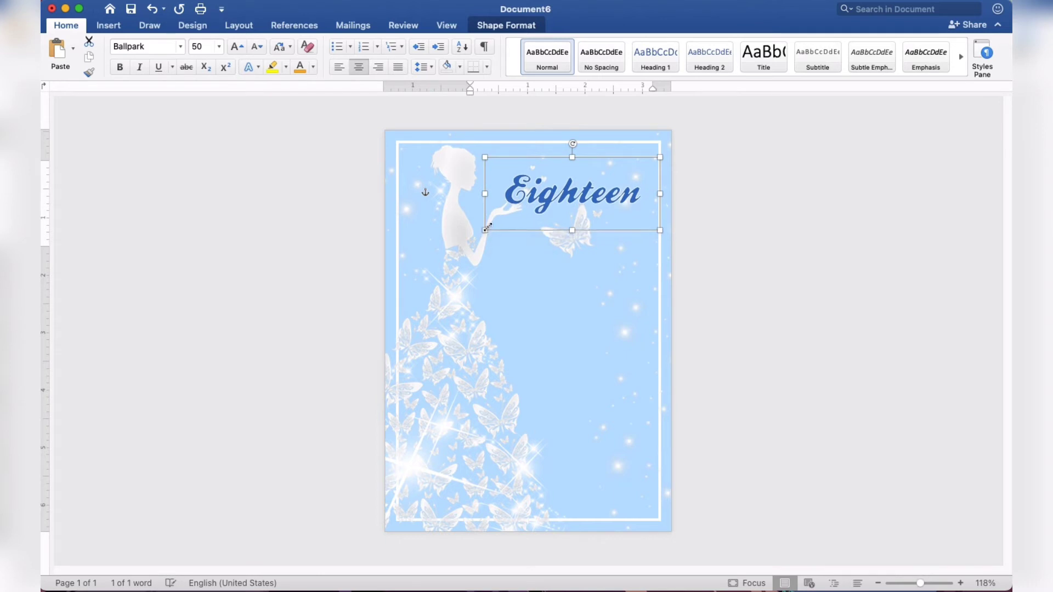
left_click_drag(540, 200, 544, 178)
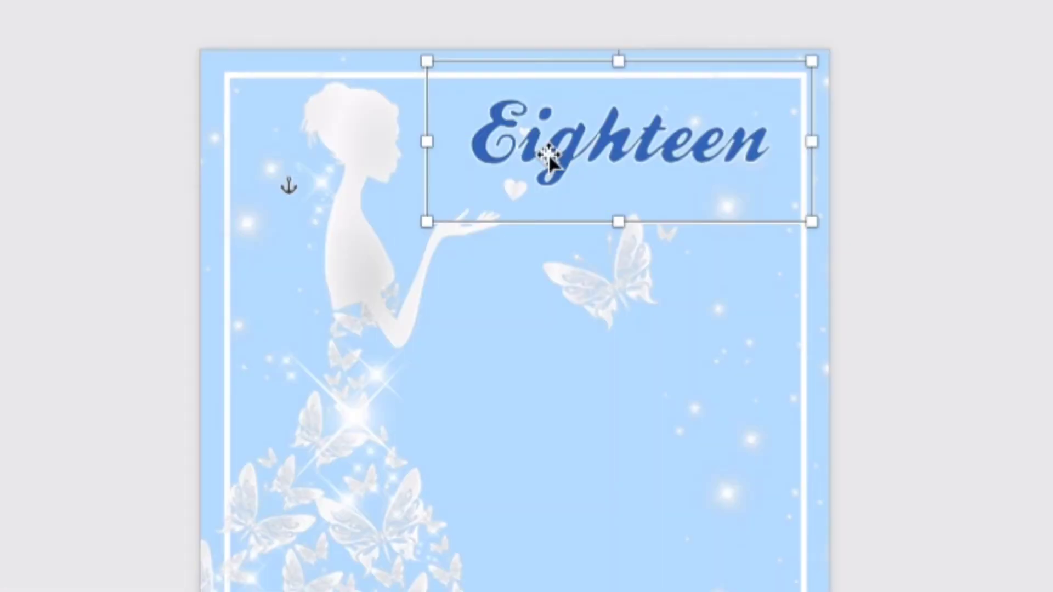
- Copy and paste the Eighteen title box, drag the duplicate below the butterfly, and select its text
right_click(548, 186)
left_click(566, 204)
right_click(565, 151)
left_click(587, 235)
left_click_drag(562, 186, 551, 306)
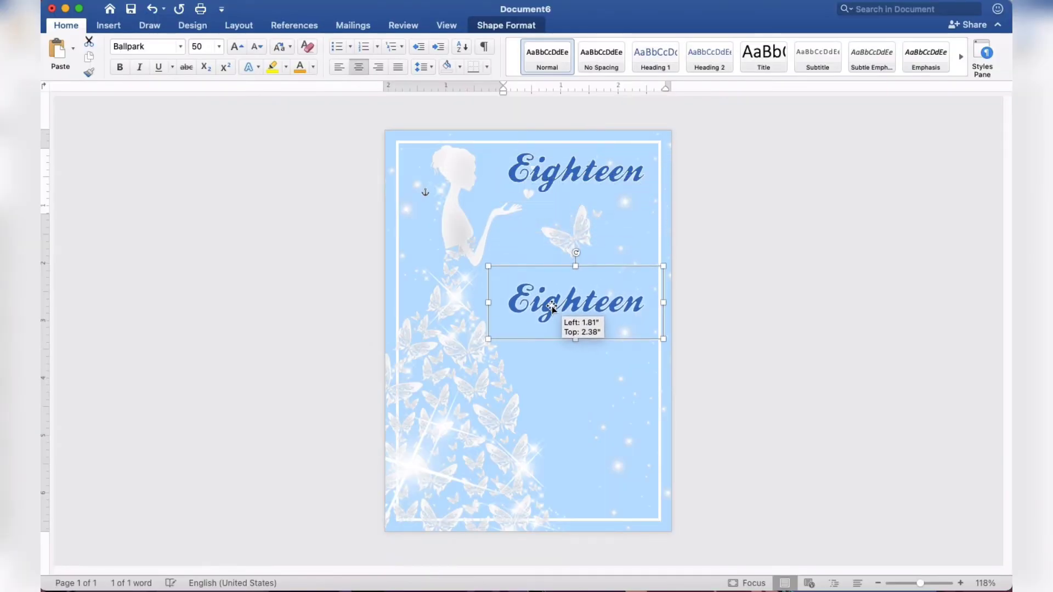
left_click(593, 302)
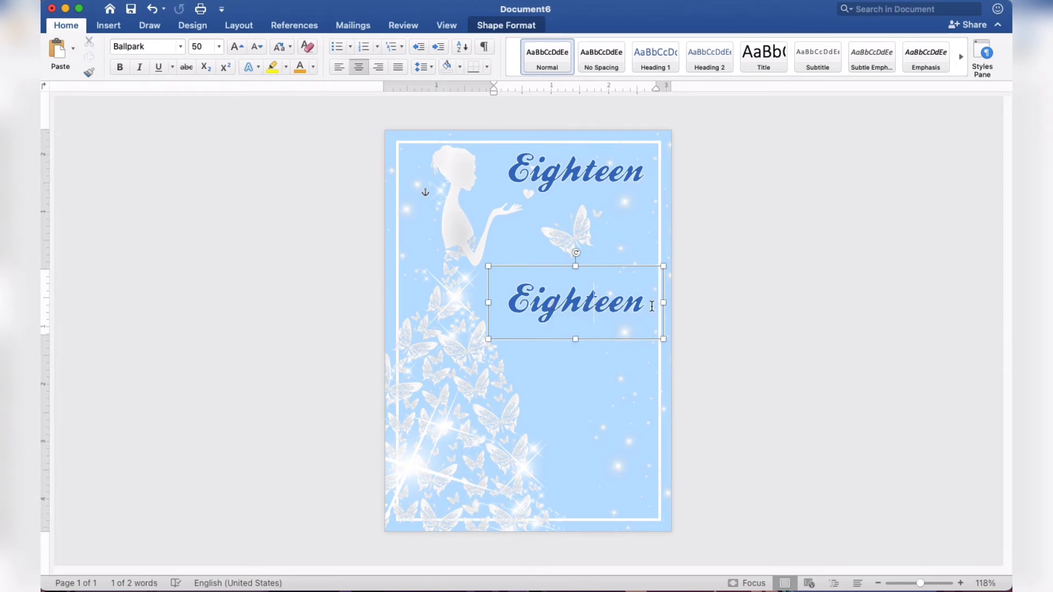
left_click_drag(651, 306, 518, 307)
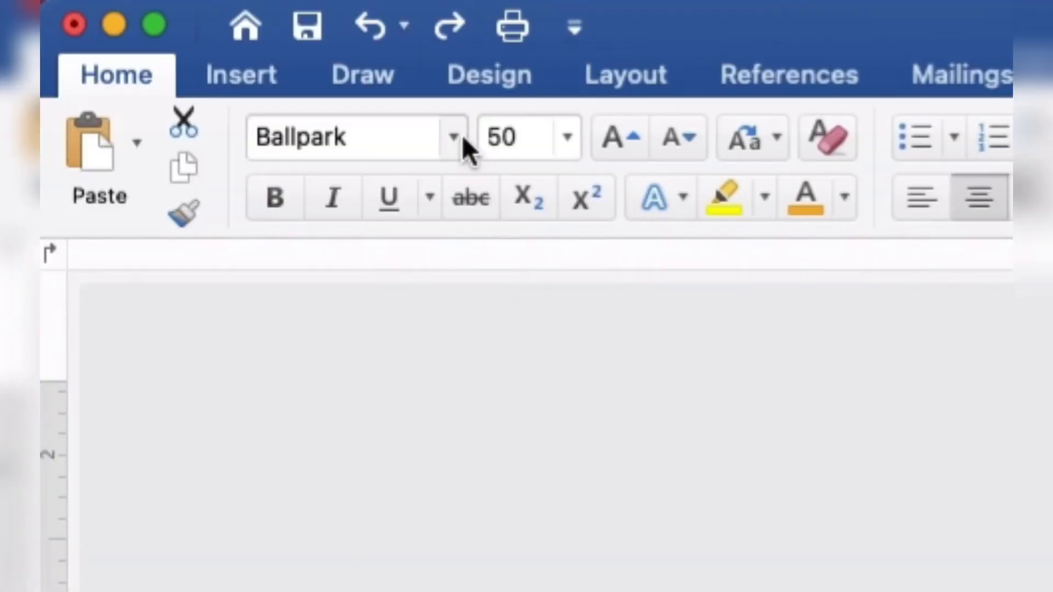
- Set the duplicate Eighteen text to Arial at size 10
left_click(180, 46)
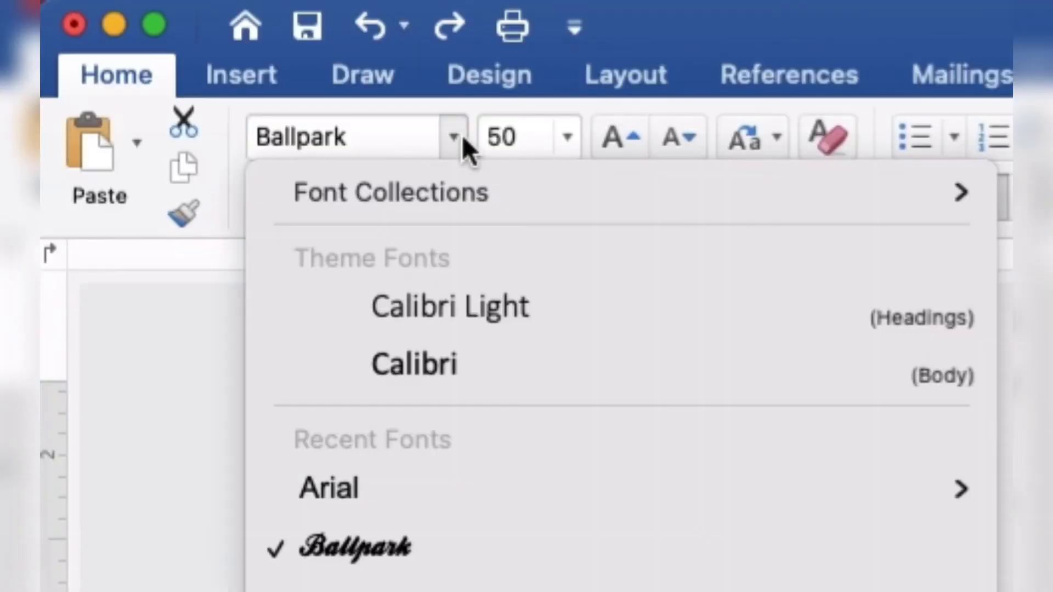
left_click(454, 479)
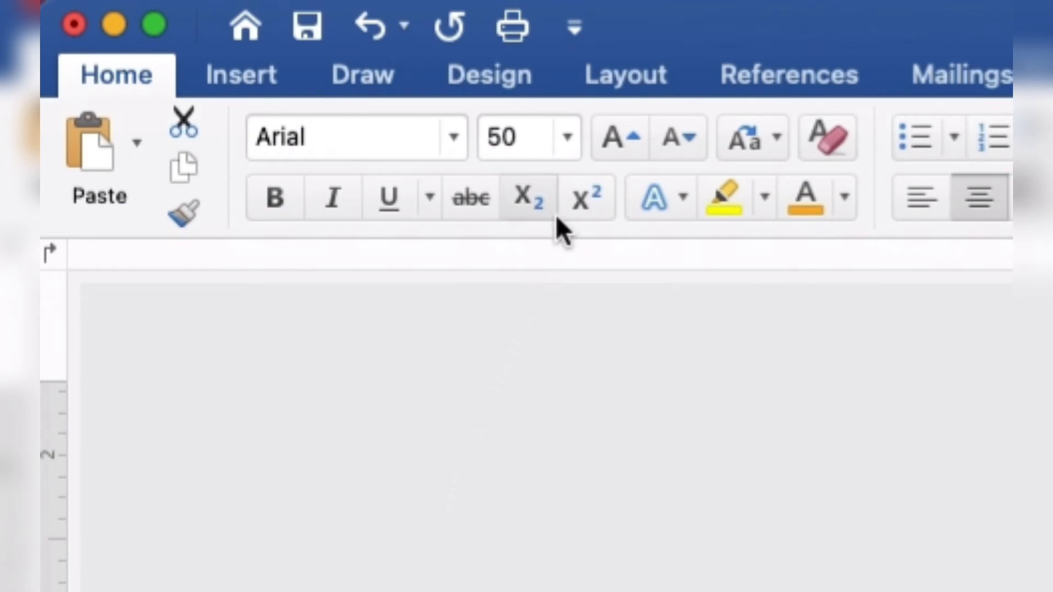
left_click(571, 137)
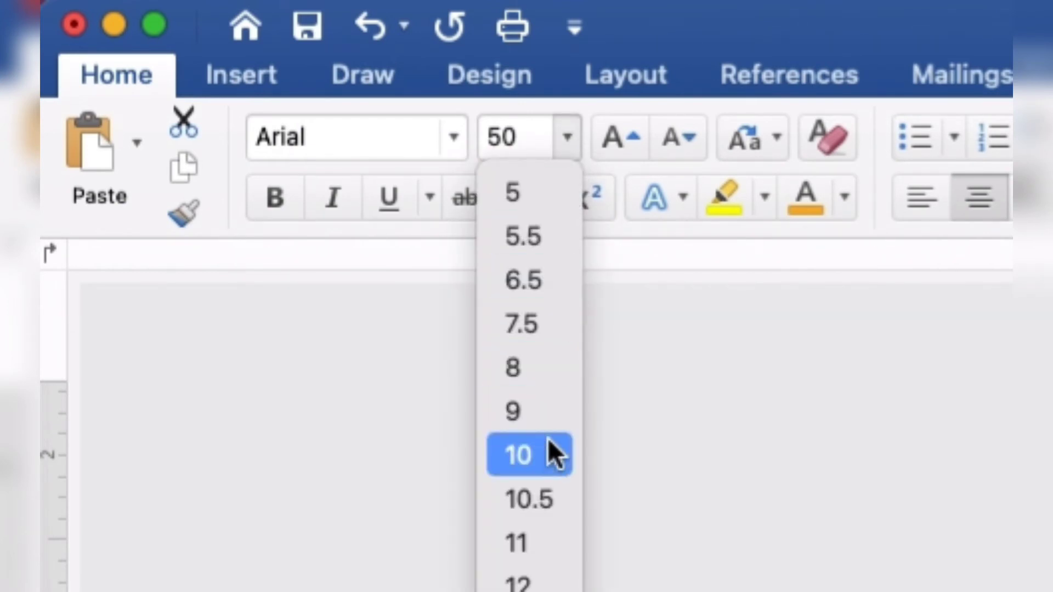
left_click(554, 455)
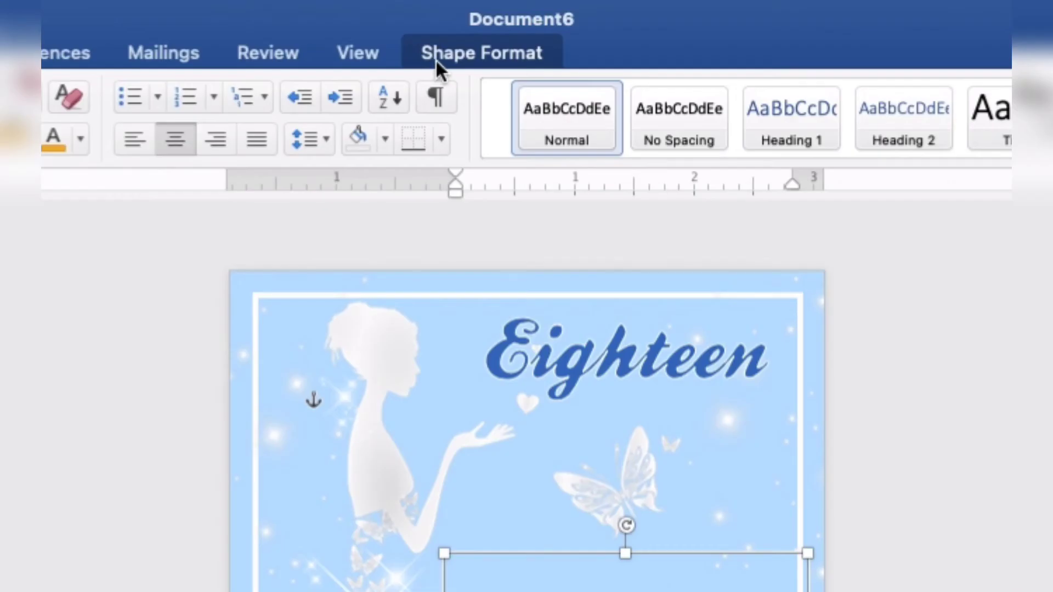
- Remove the text outline from the small Eighteen text, leaving it plain blue
left_click(488, 30)
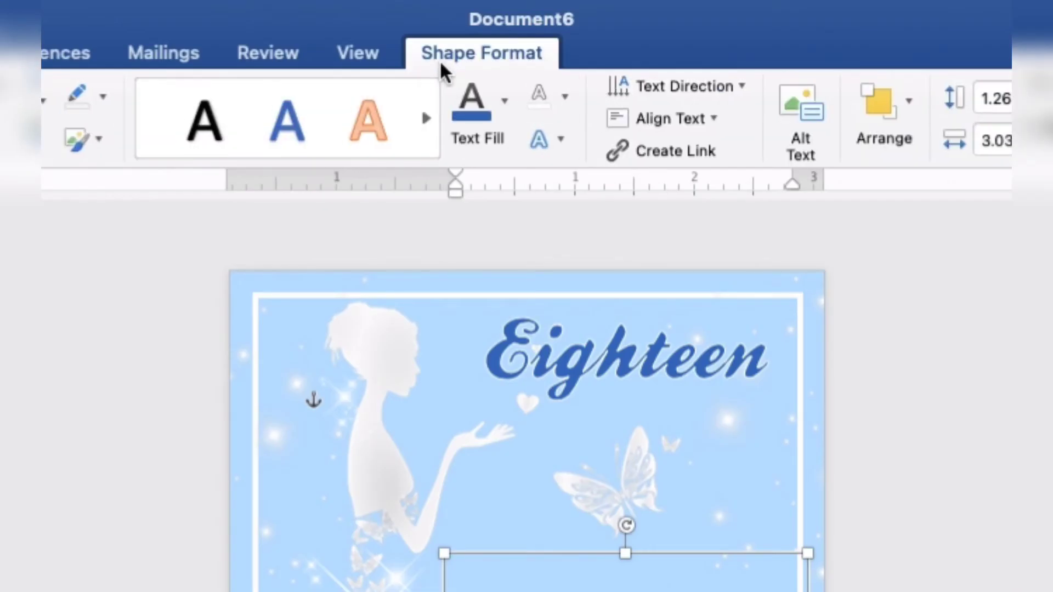
left_click(562, 99)
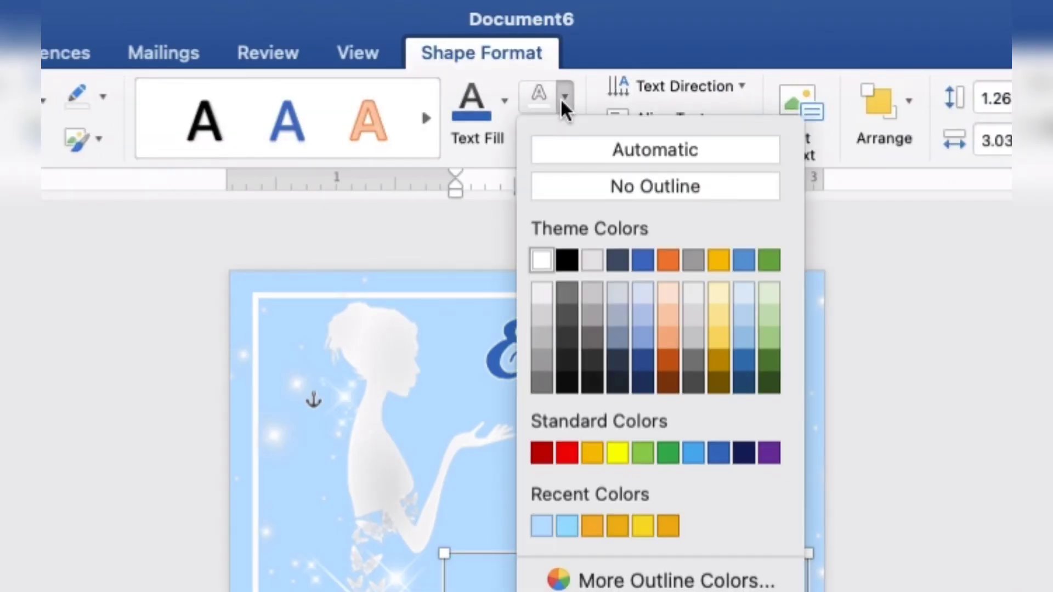
left_click(566, 183)
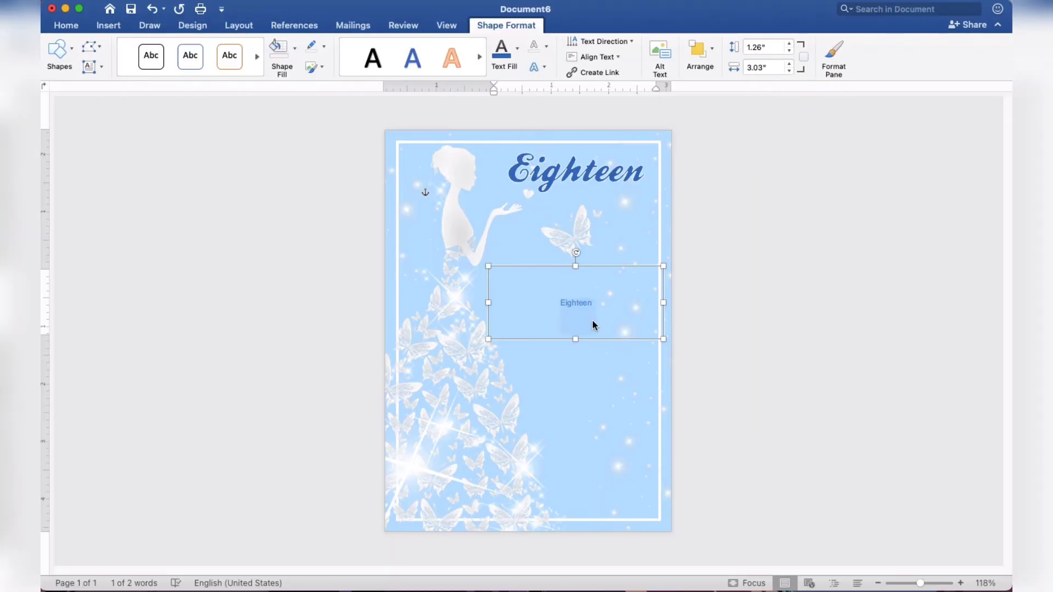
scroll(600, 318, "up", 5)
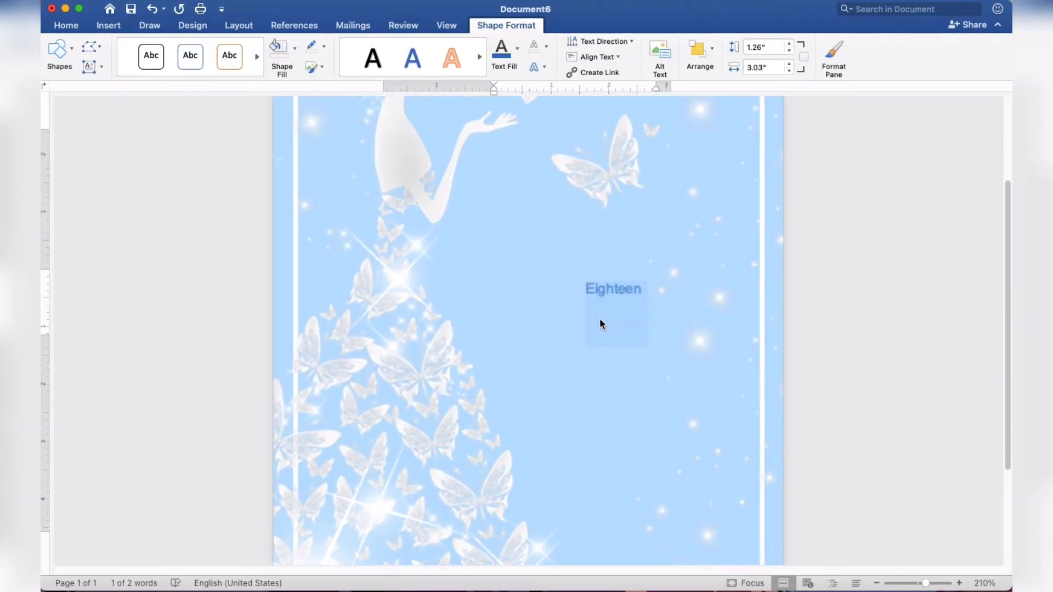
scroll(600, 324, "up", 3)
scroll(599, 322, "down", 2)
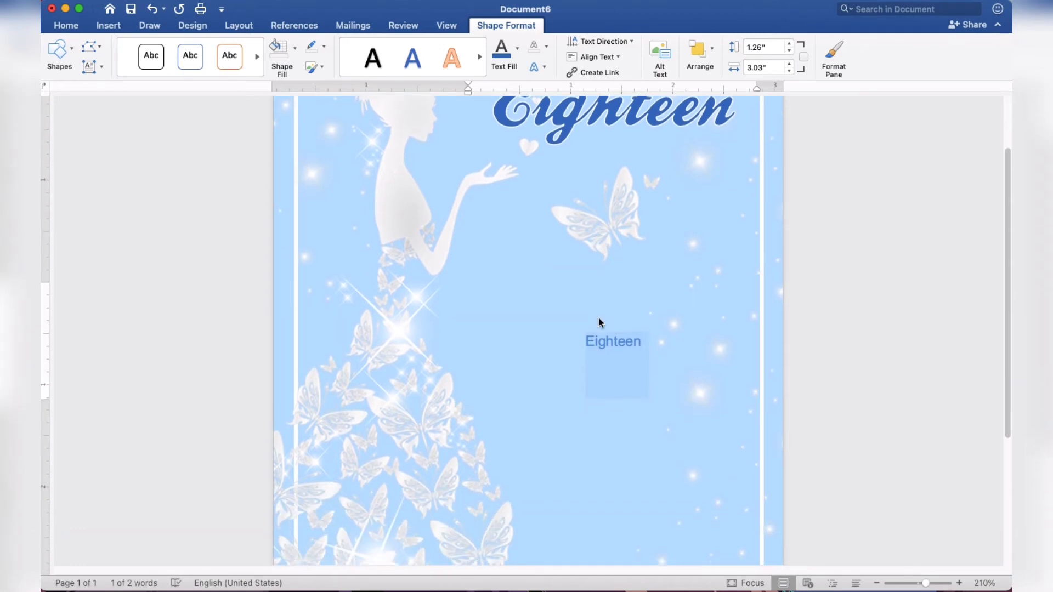
left_click(598, 322)
- Stretch the lower box taller and replace Eighteen with 'PLEASE JOIN US TO CELEBRATE', '18TH BIRTHDAY OF' and the celebrant's name
left_click_drag(613, 387, 620, 532)
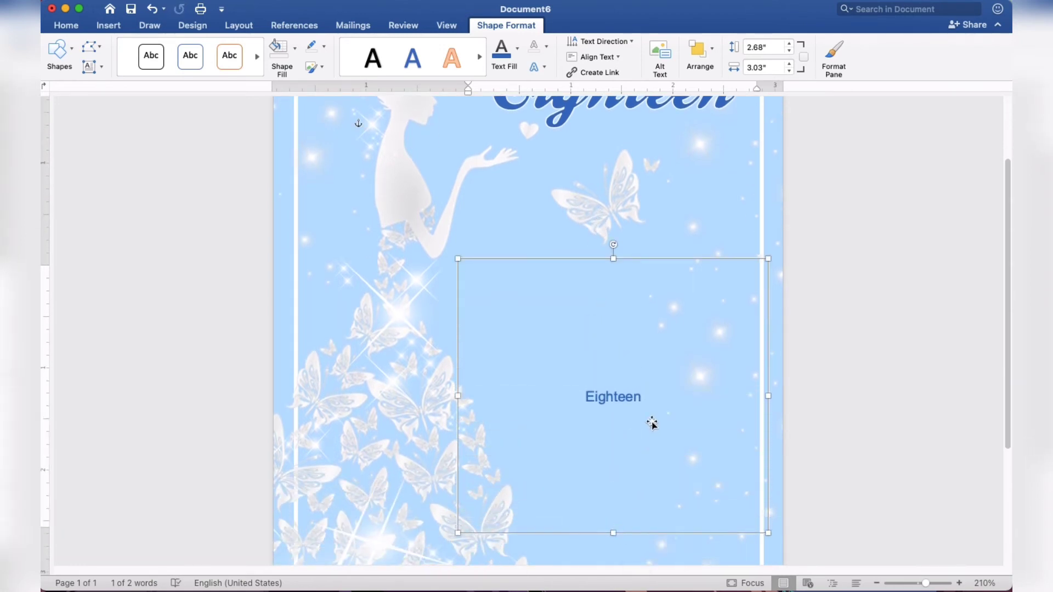
left_click_drag(651, 394, 589, 396)
type("P")
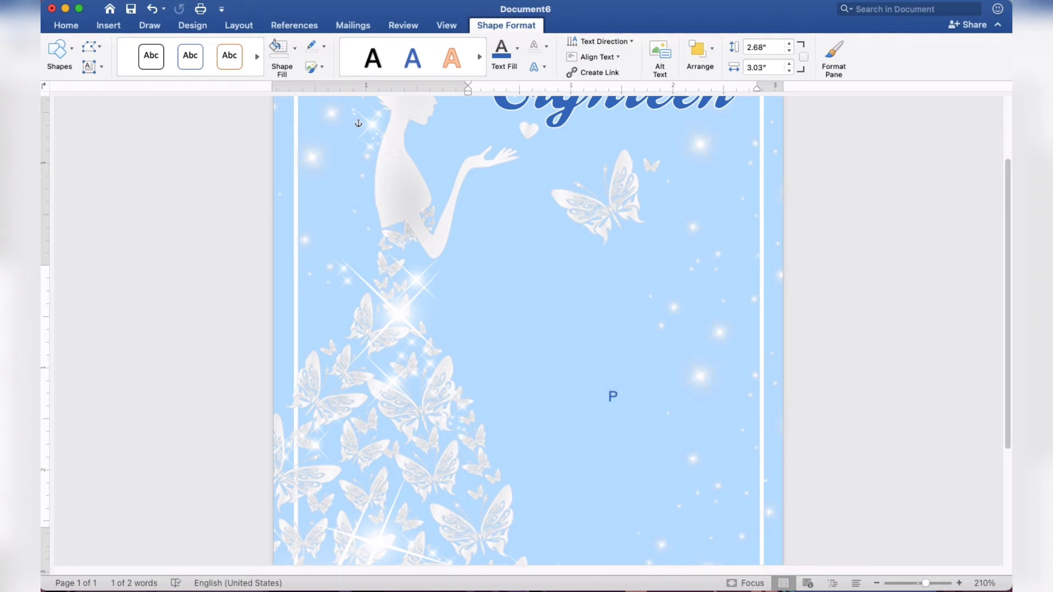
type("LEASE")
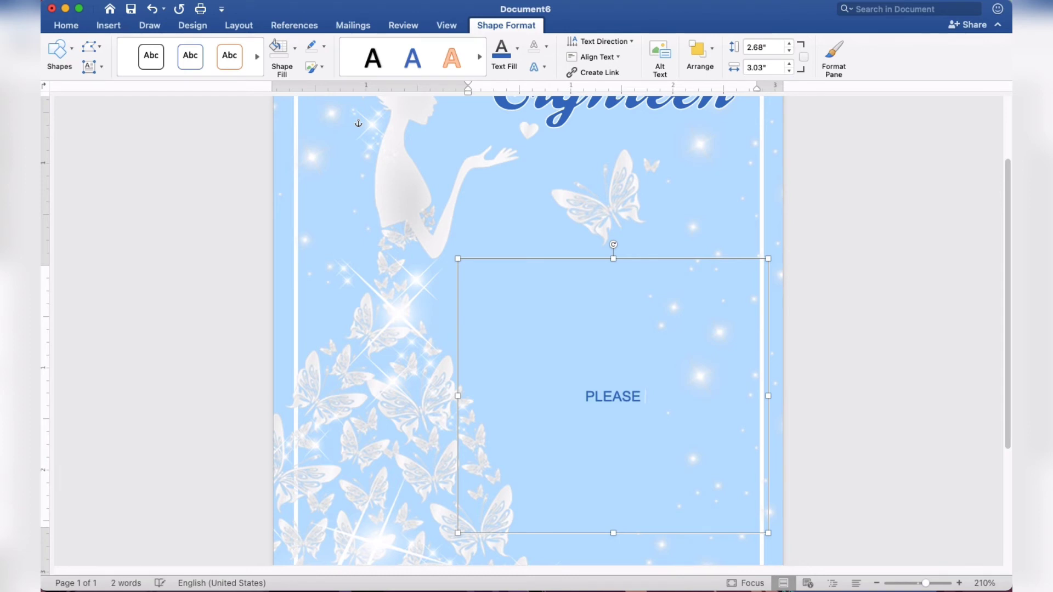
type("JOIN US ")
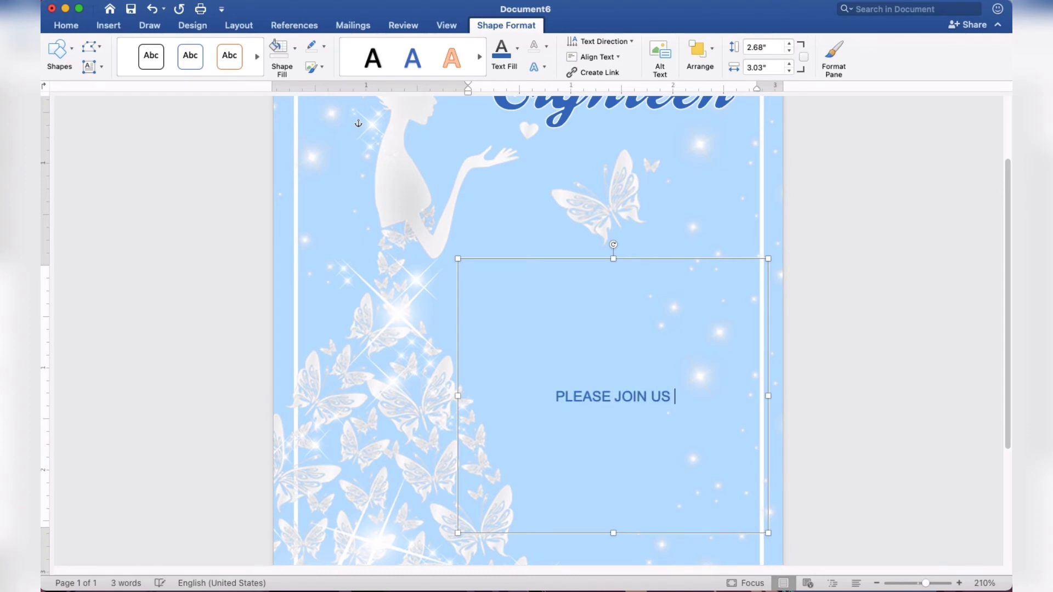
type("TO CELEBR")
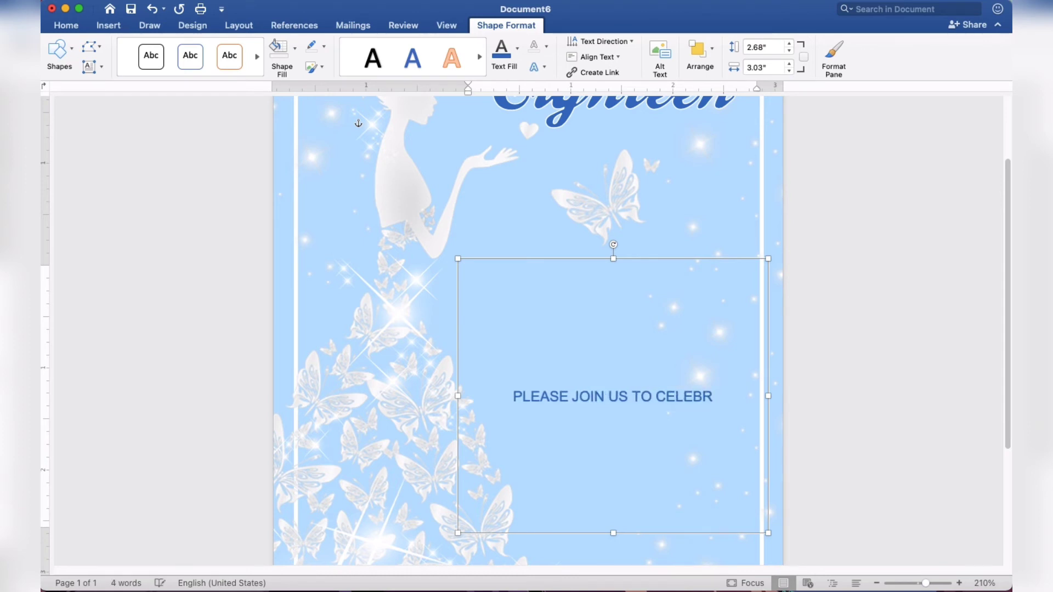
type("AN")
key("BackSpace")
type("T")
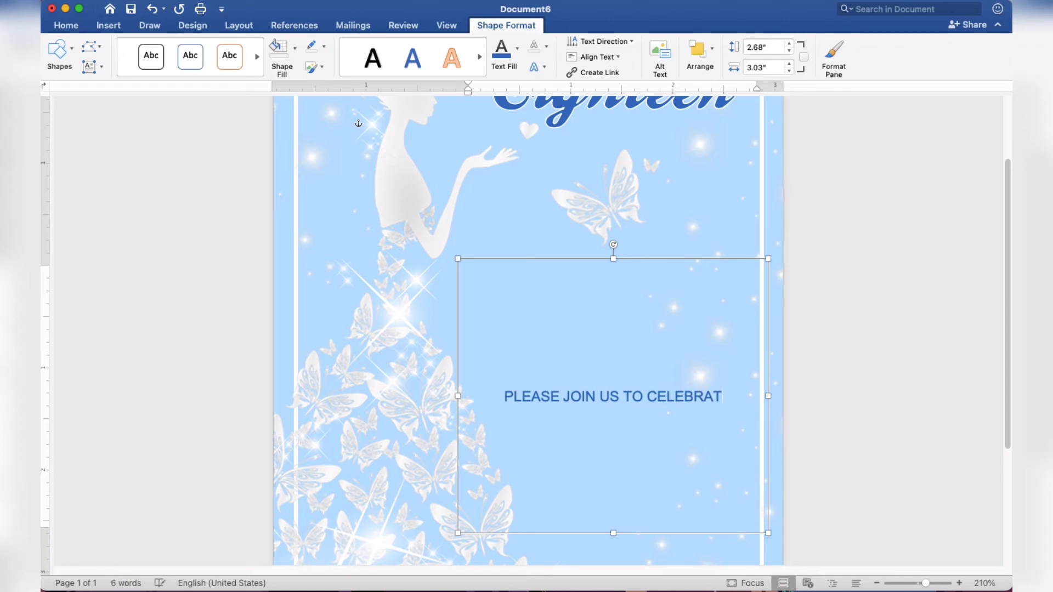
type("E")
key("Return")
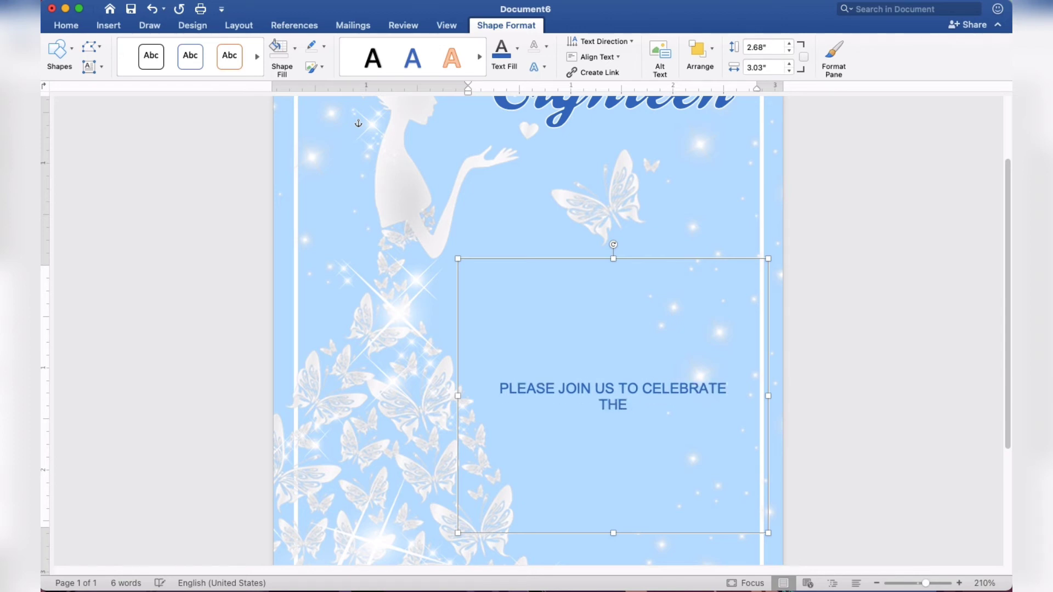
type("18TH B")
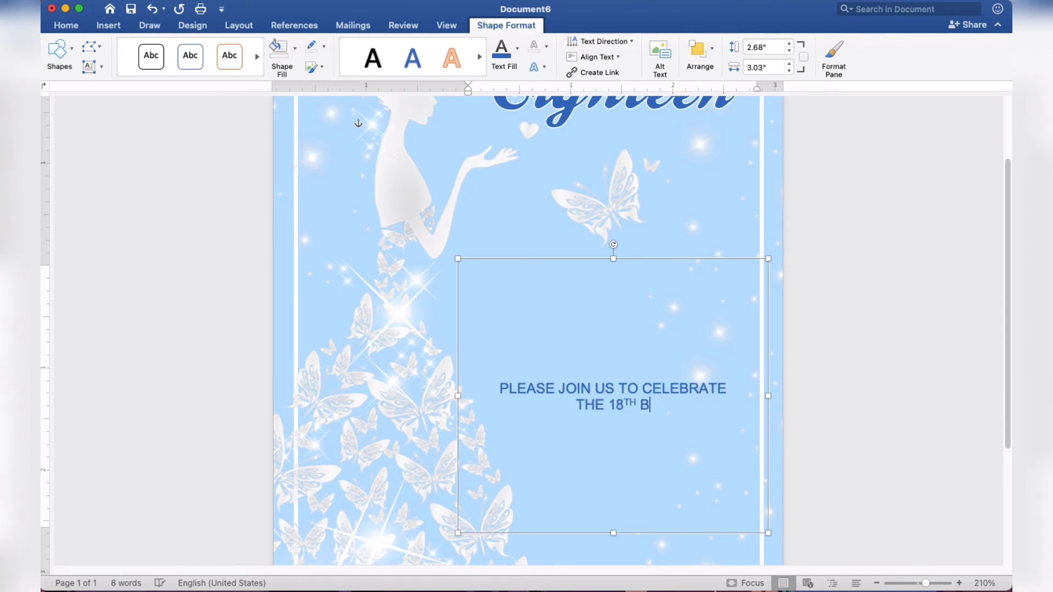
type("IRTHDAY OF")
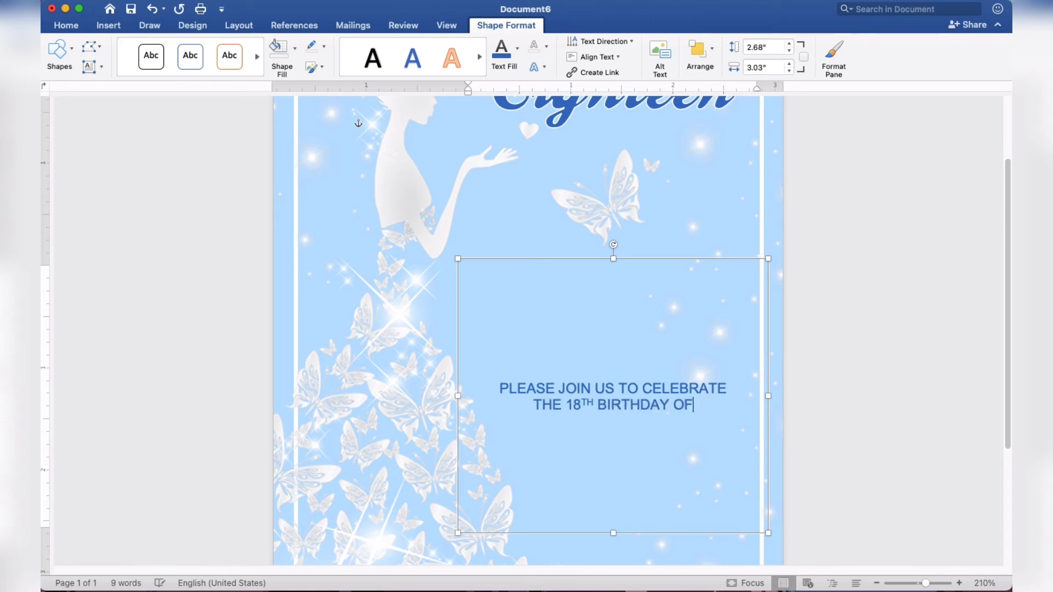
key("Return")
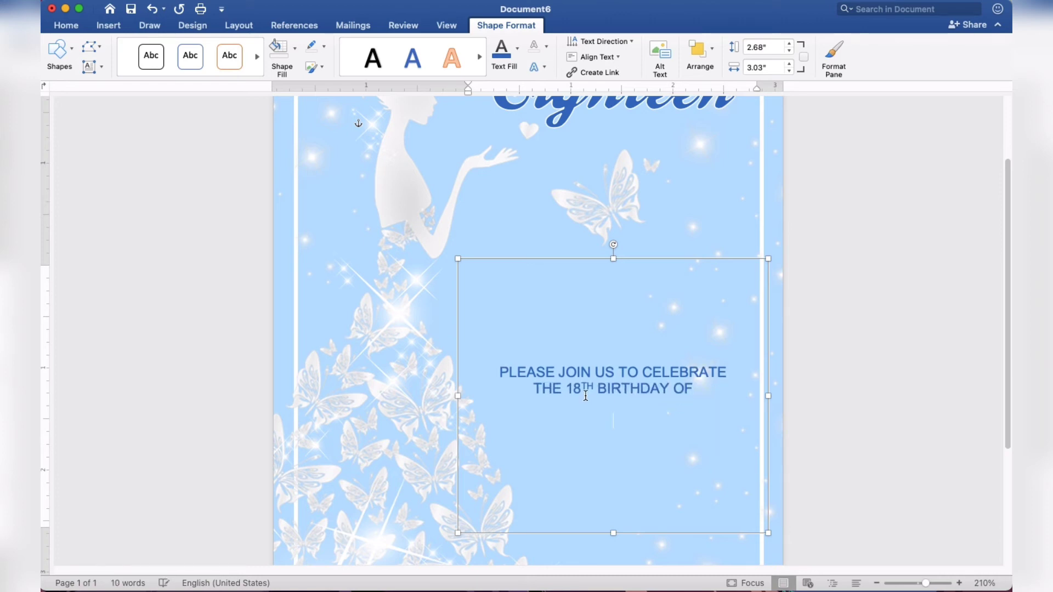
type("Cassy")
key("Return")
type("S")
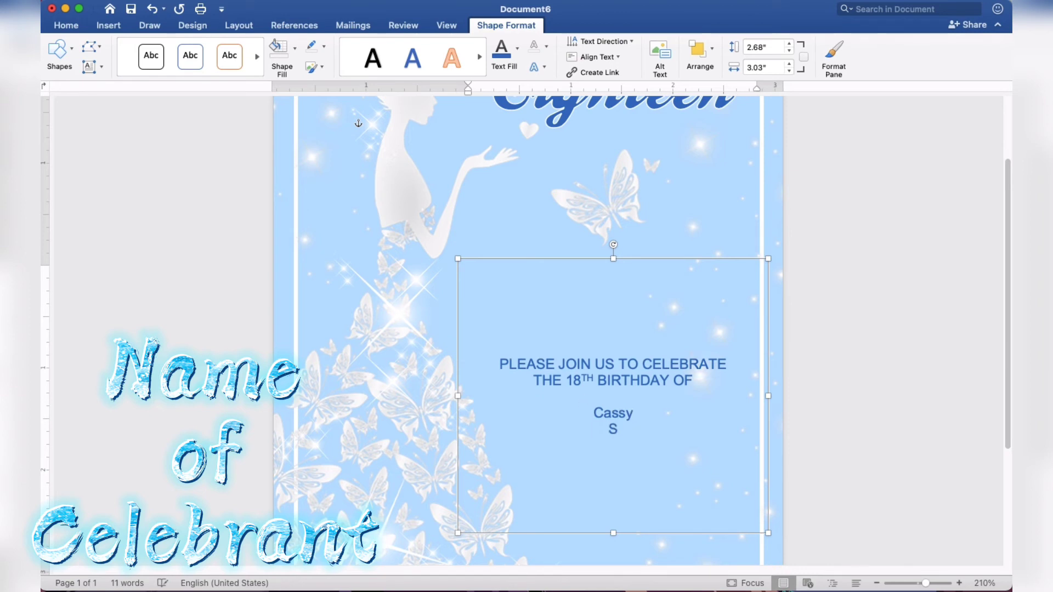
type("oriano")
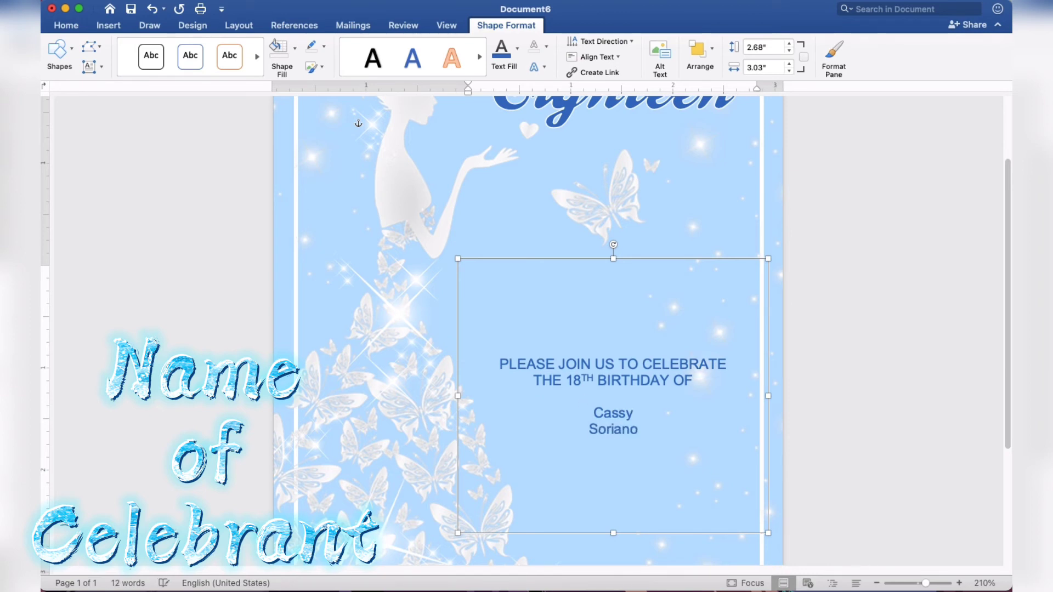
key("Return")
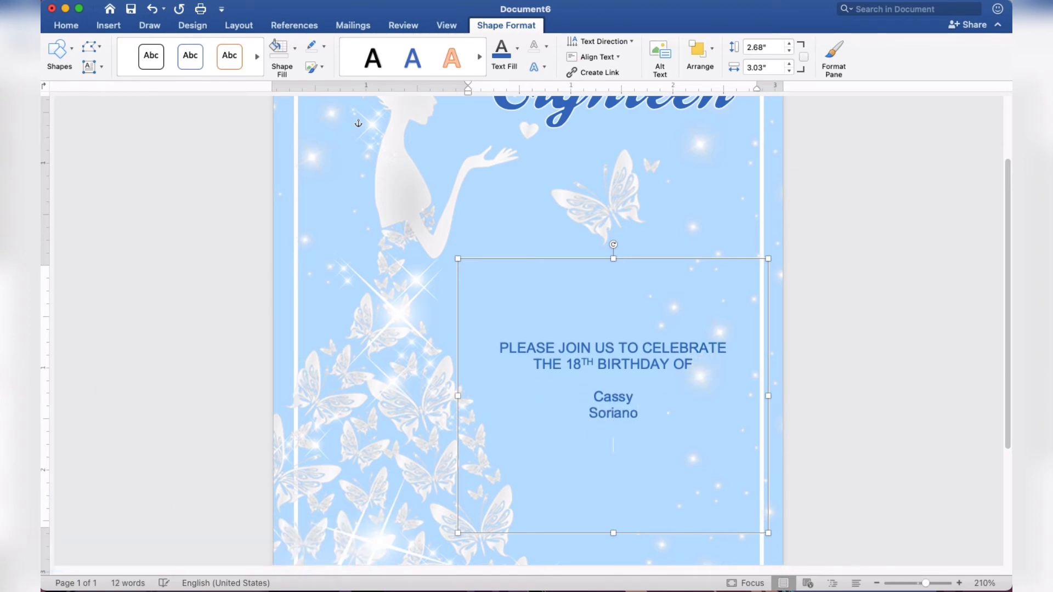
- Add lines for SUNDAY, OCTOBER 3, 2021, 5:00 PM TO 8:00 PM, JAPANESE GARDEN, TONDALIGAN BEACH, DAGUPAN CITY
type("SUNDAY")
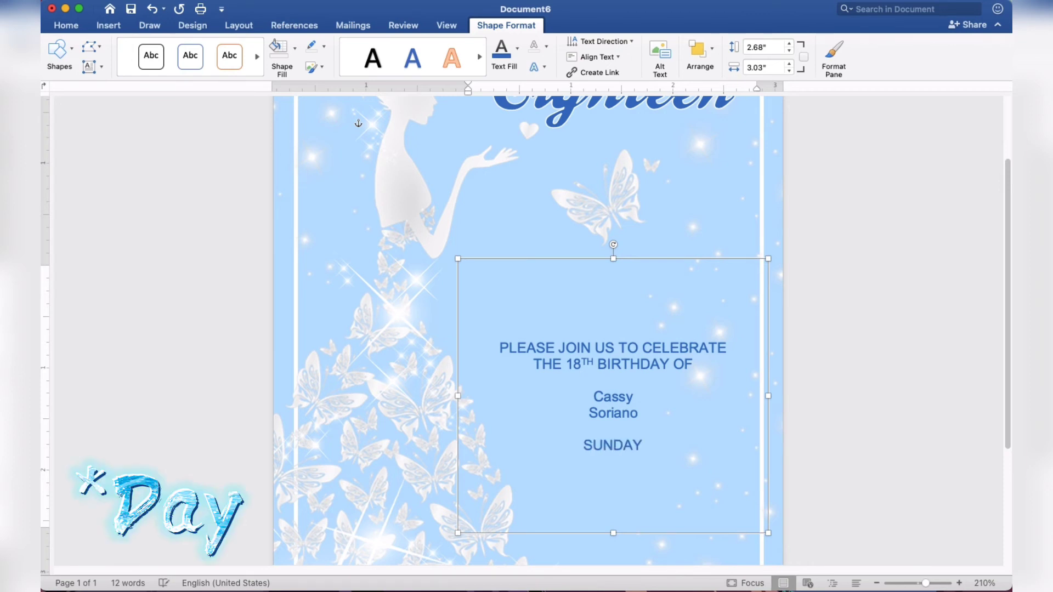
key("Return")
type("OCT")
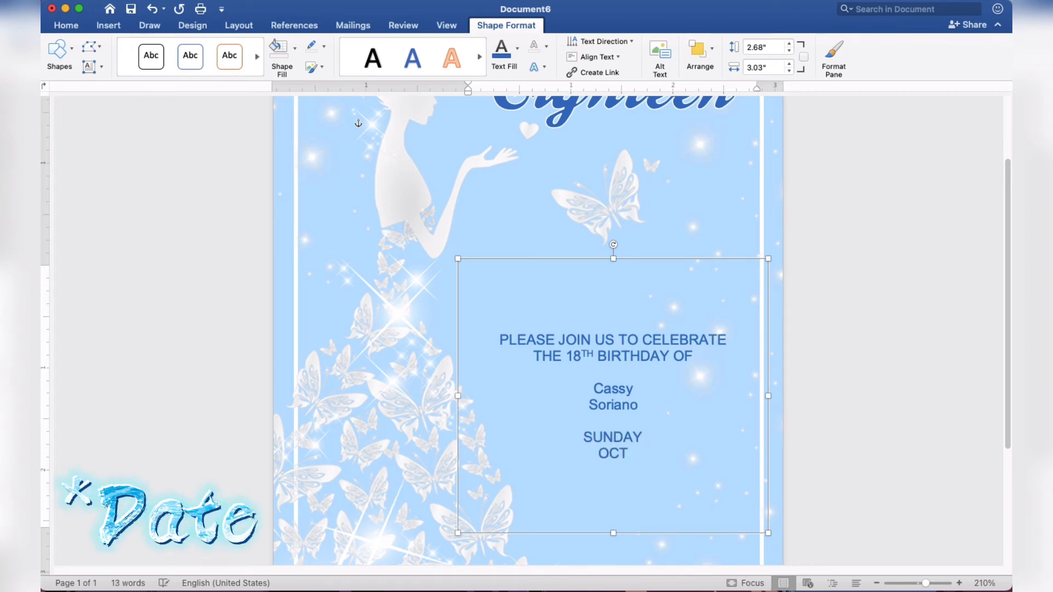
type("OBER 3,")
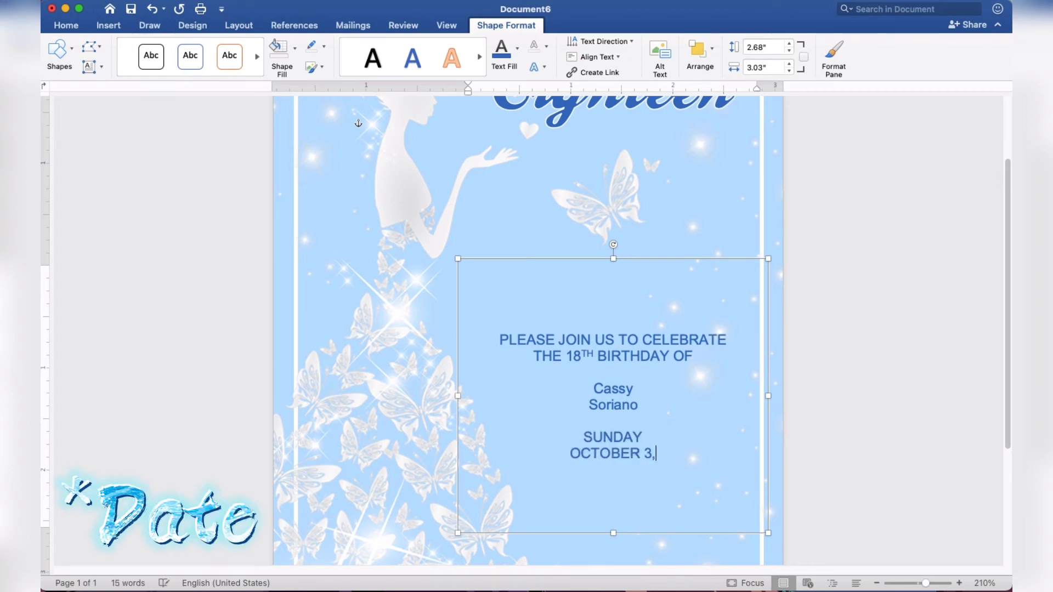
type(" 2021")
key("Return")
type("5:00")
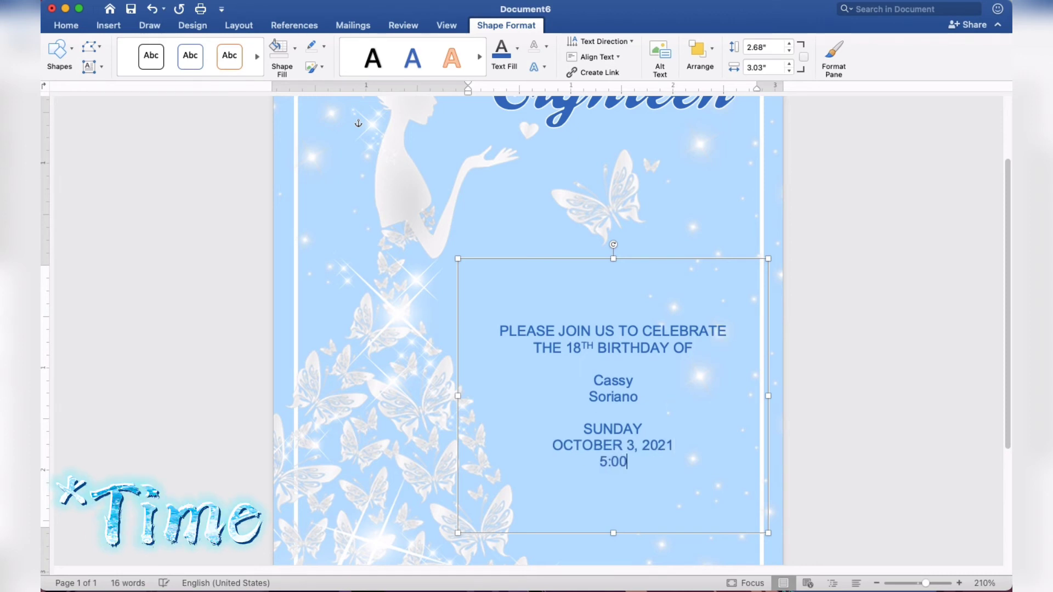
type("PM TO ")
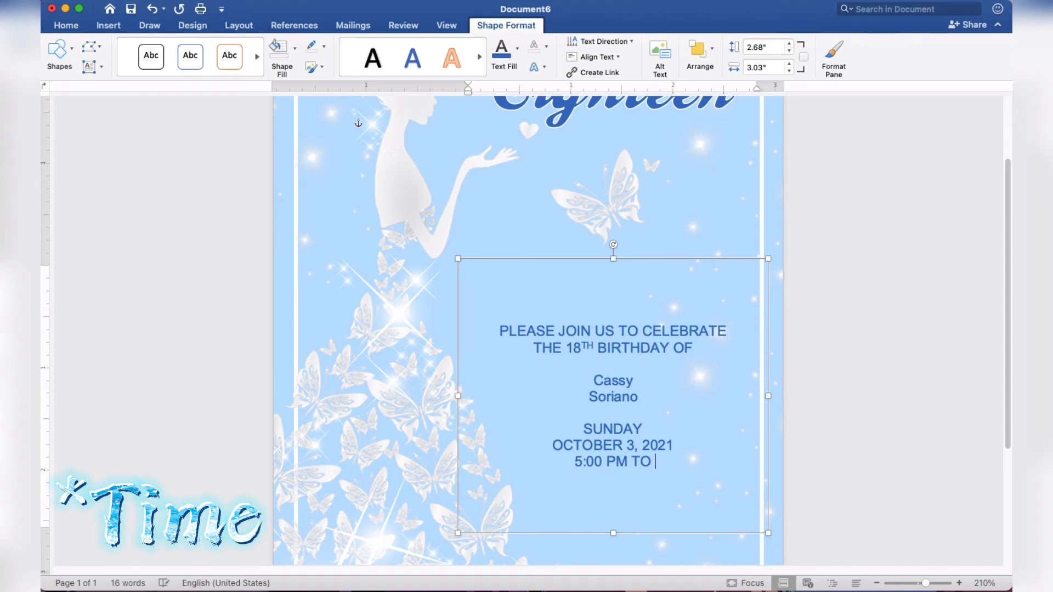
type("8:00 ")
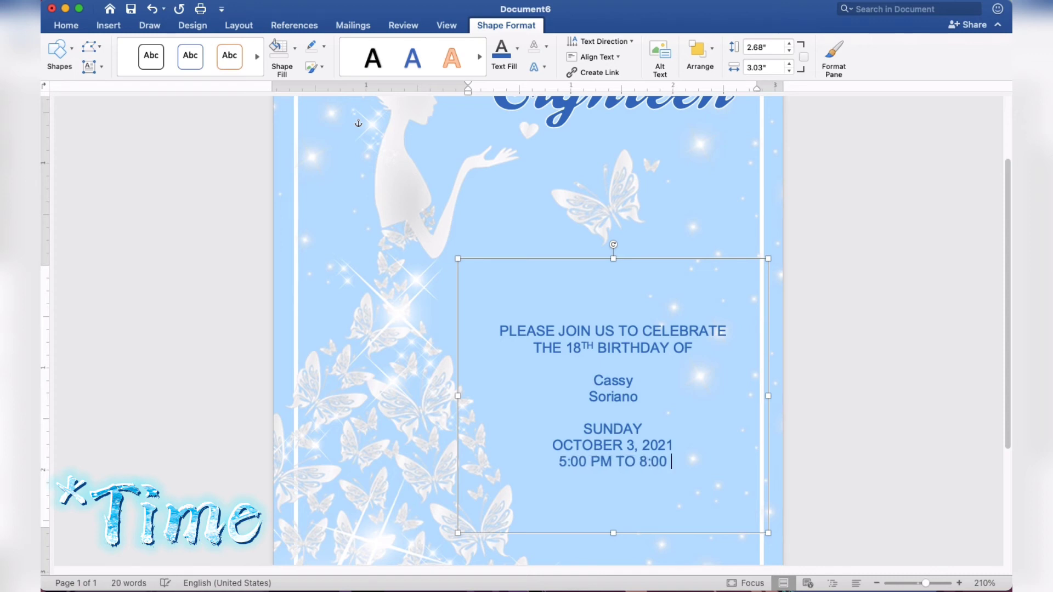
type("PM")
key("Return")
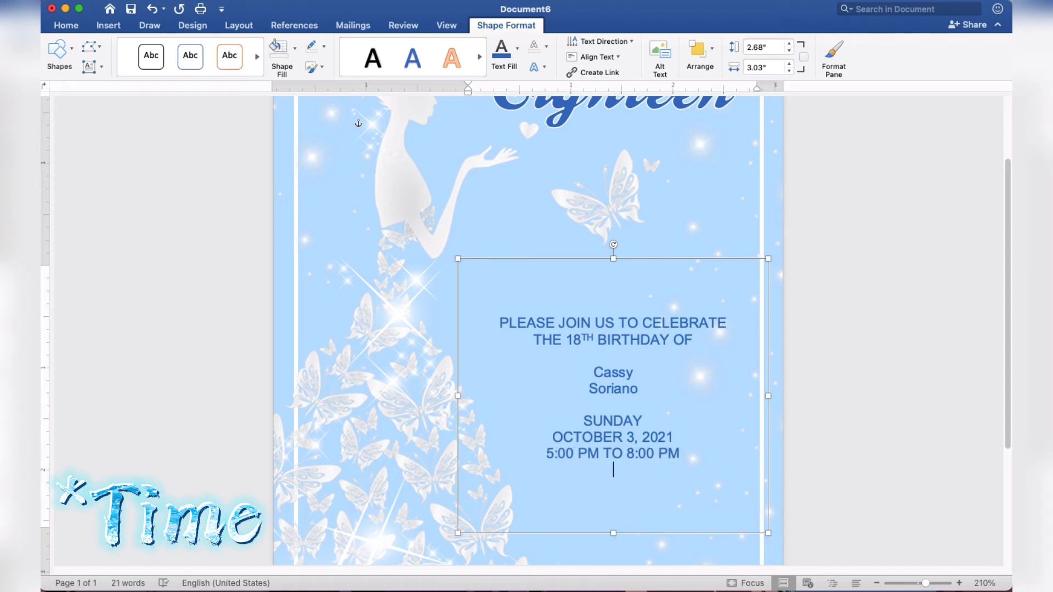
type("JAPANES")
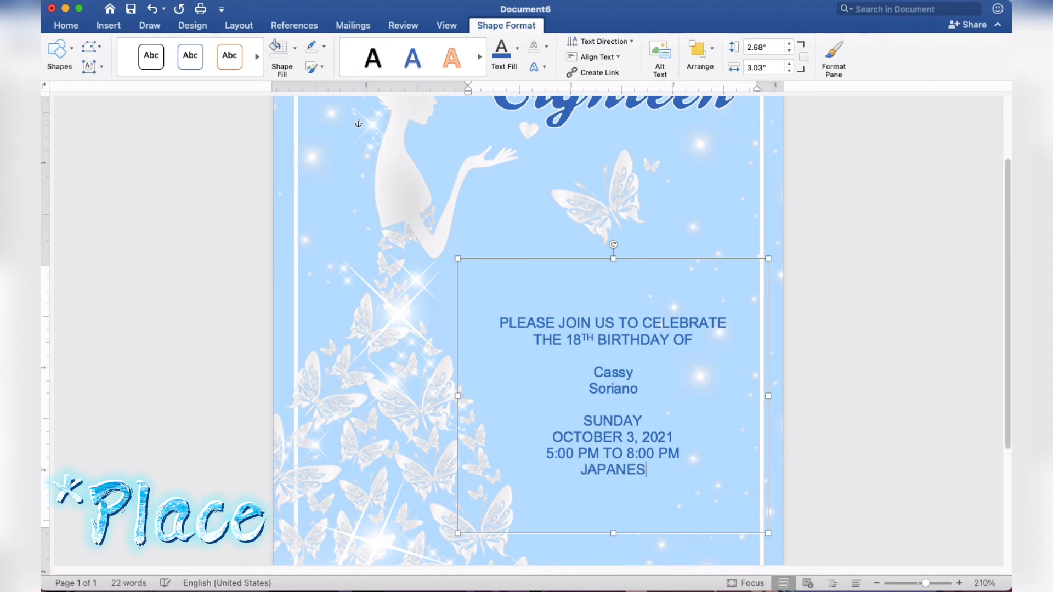
type("E GARDEN")
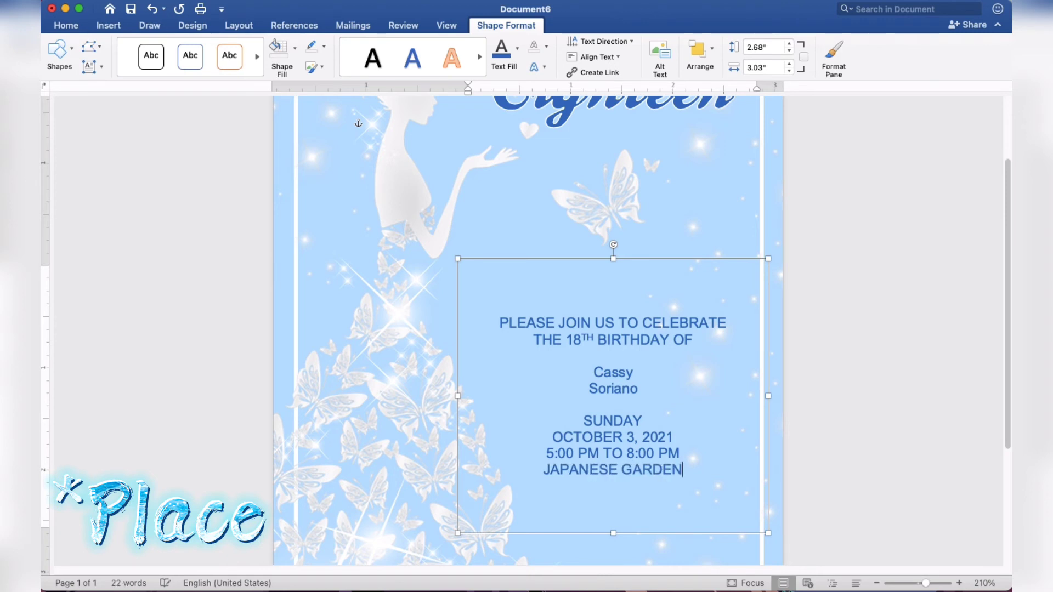
key("Return")
type("ONDALIG")
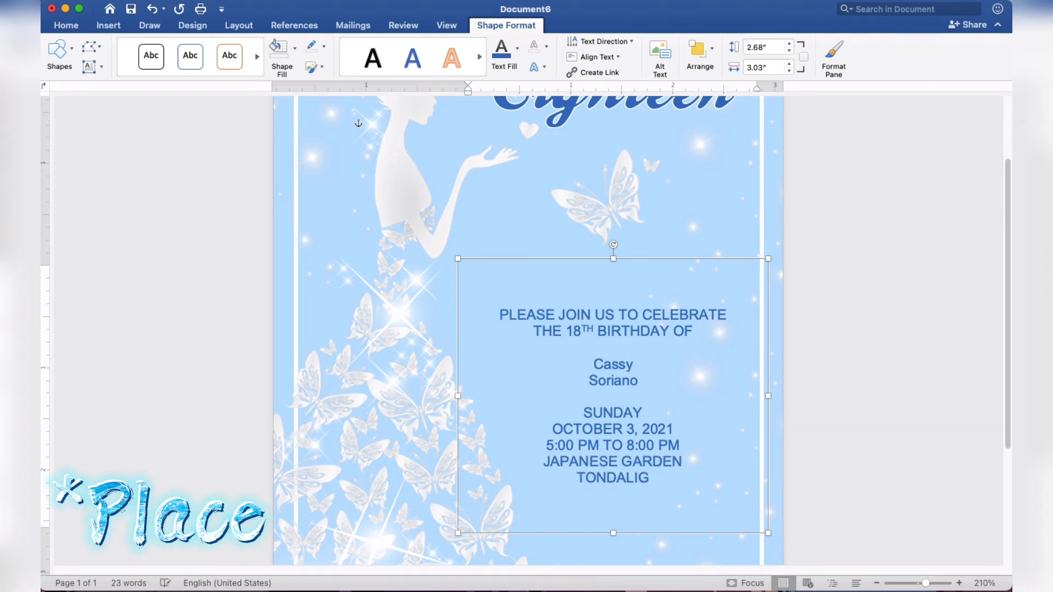
type("AN BEACH")
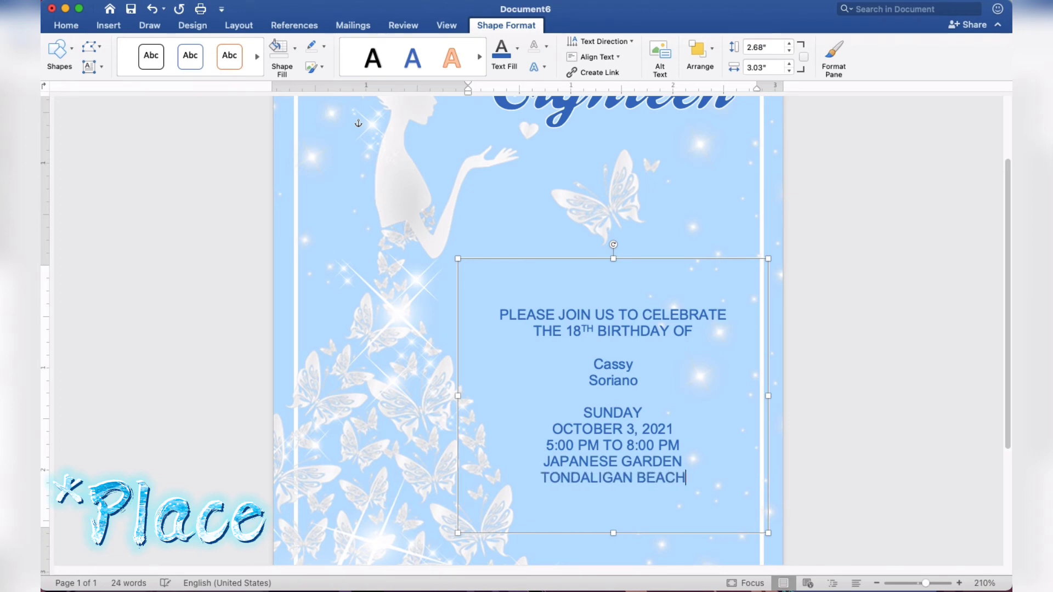
key("Return")
type("DA")
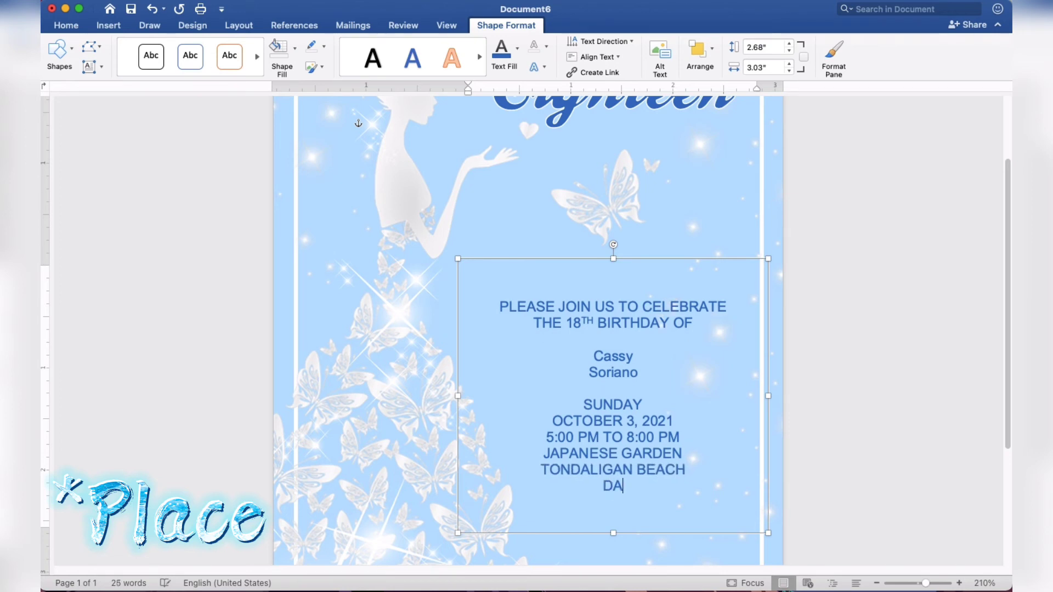
type("GUPAN CITY")
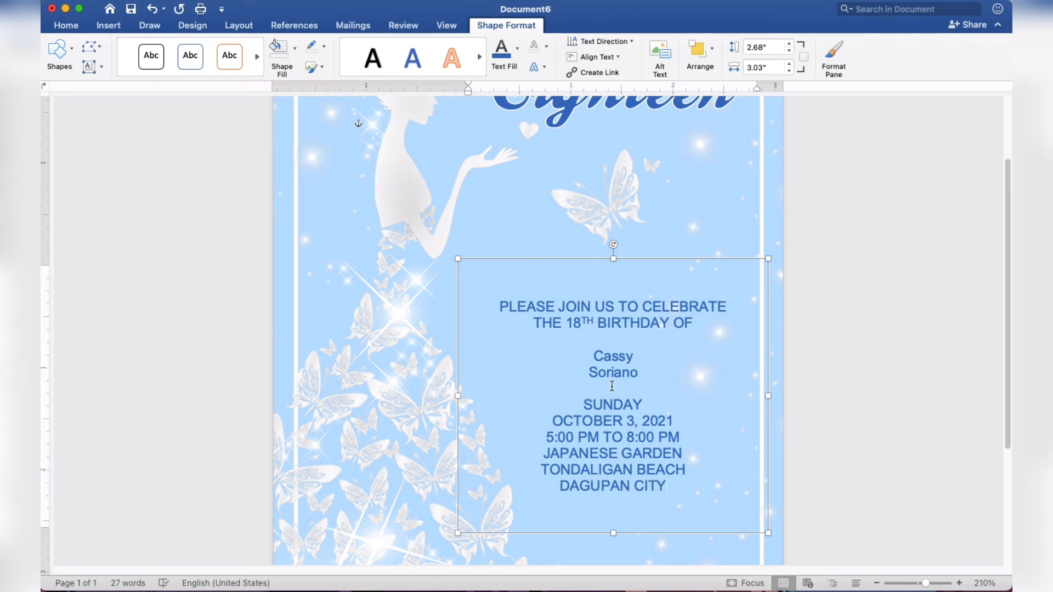
- Give the two-line celebrant's name a white text outline and set it in Ballpark at 40 pt
left_click_drag(636, 374, 595, 359)
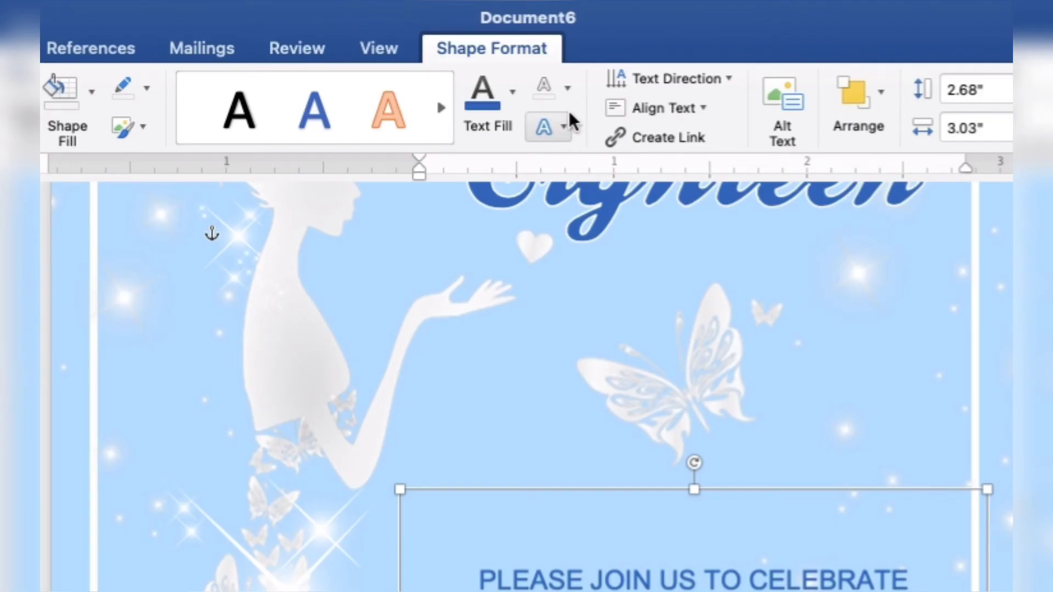
left_click(567, 89)
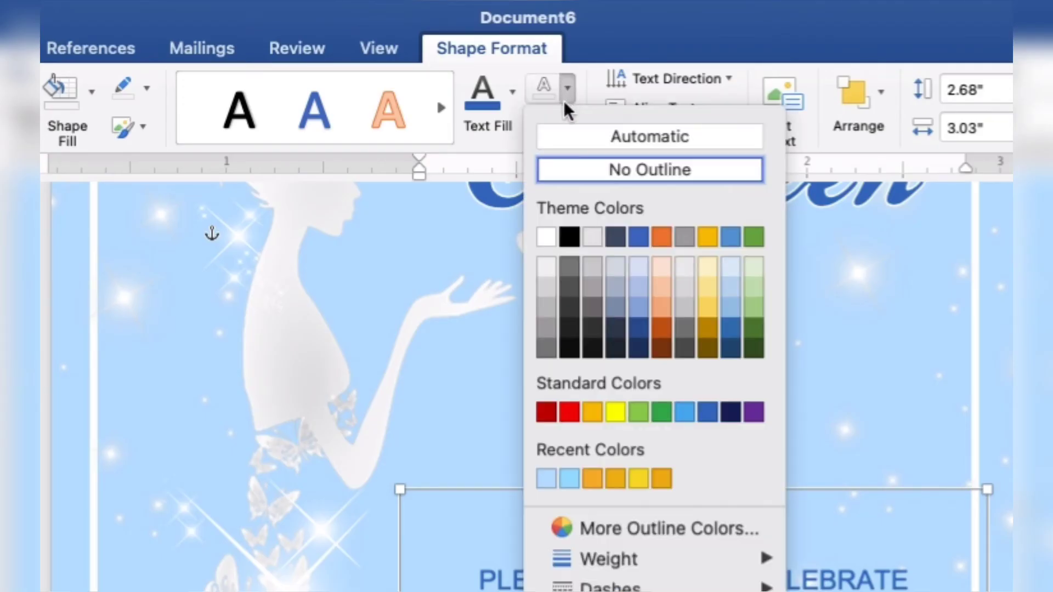
left_click(545, 239)
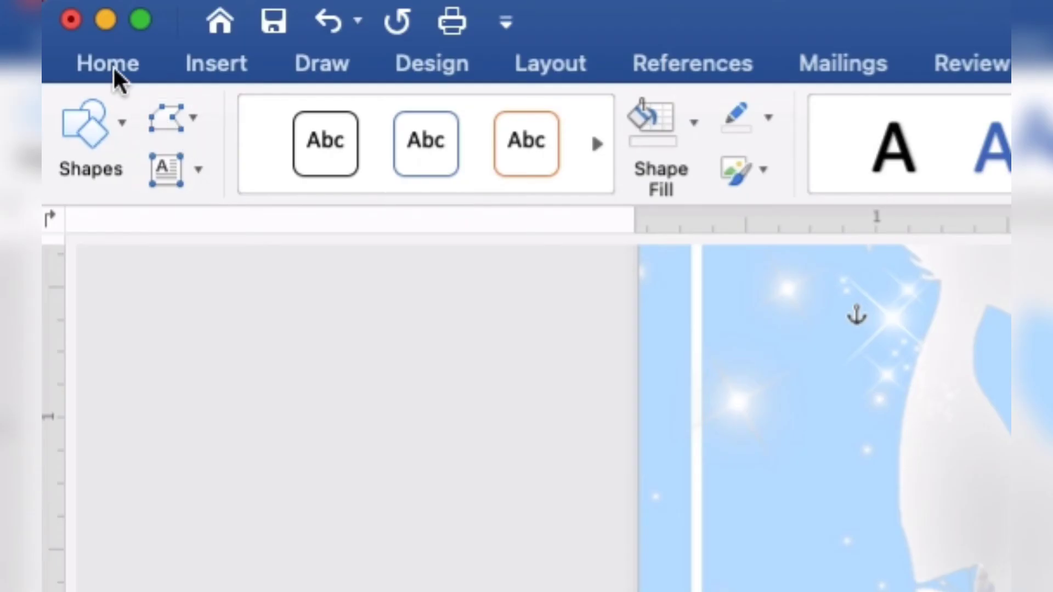
left_click(68, 29)
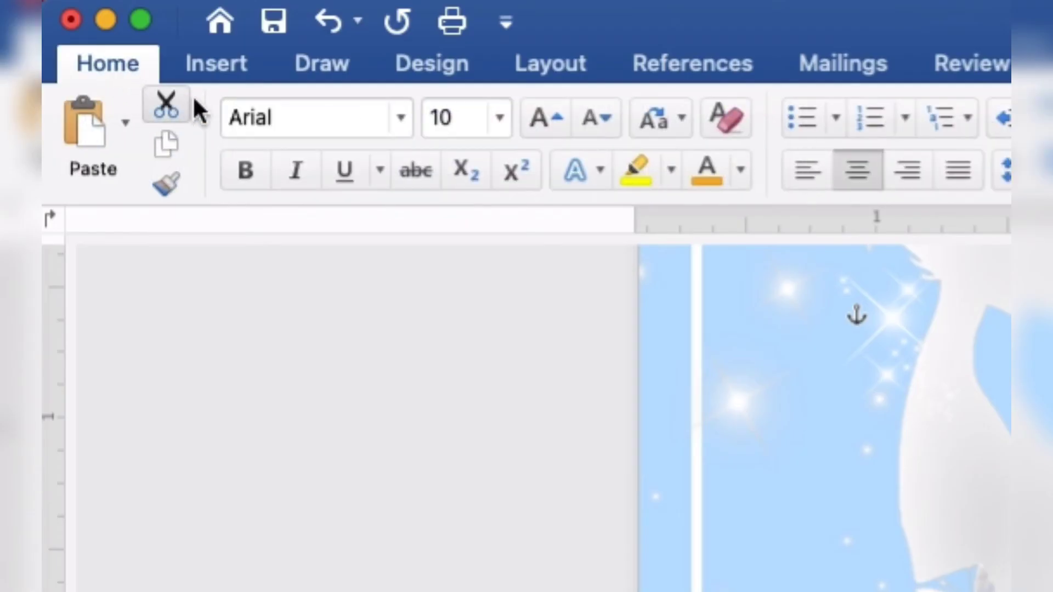
left_click(401, 118)
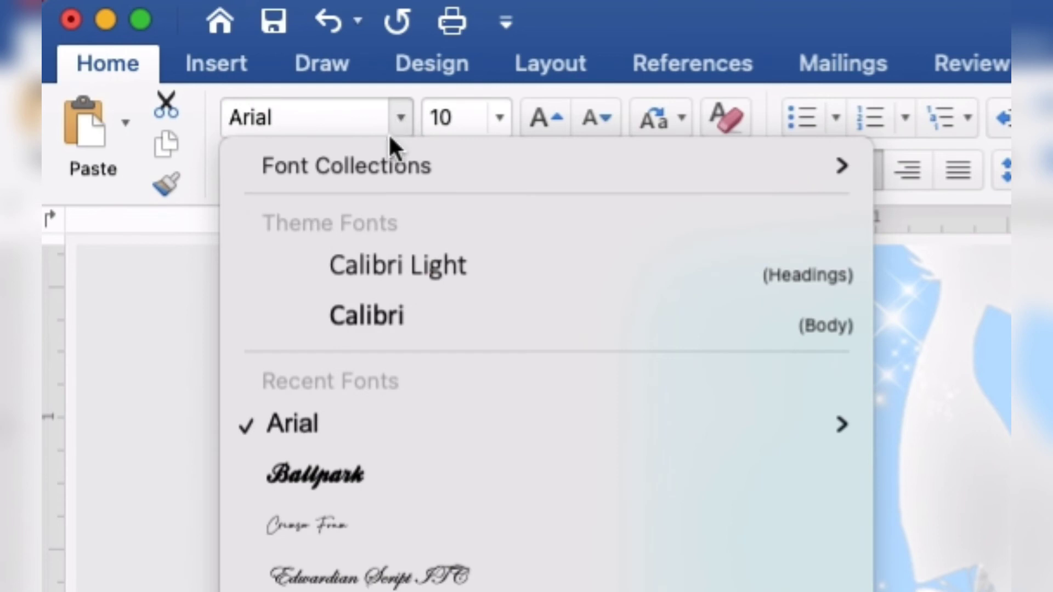
left_click(354, 477)
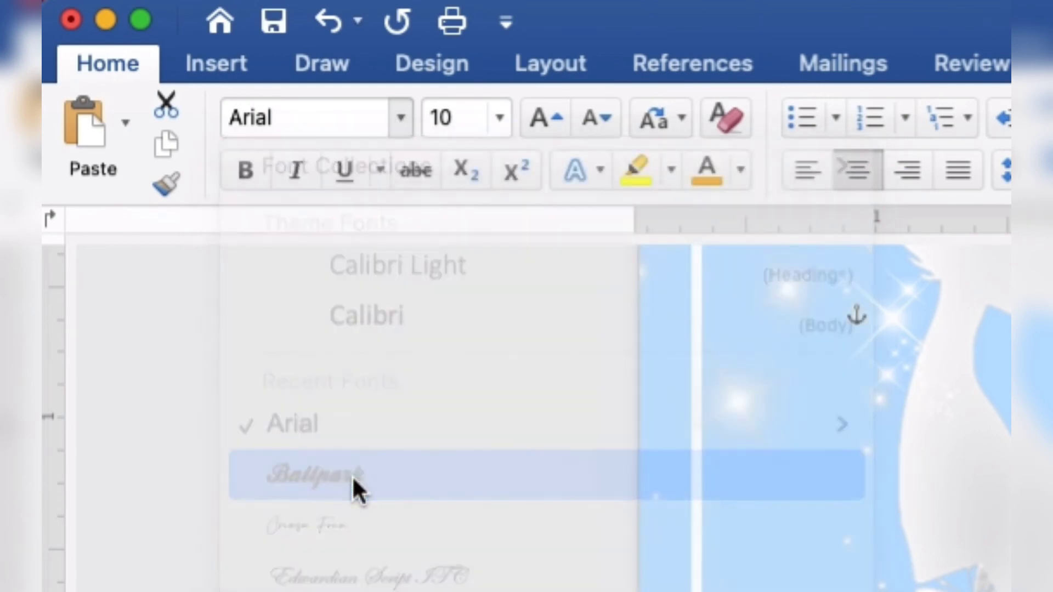
left_click(434, 117)
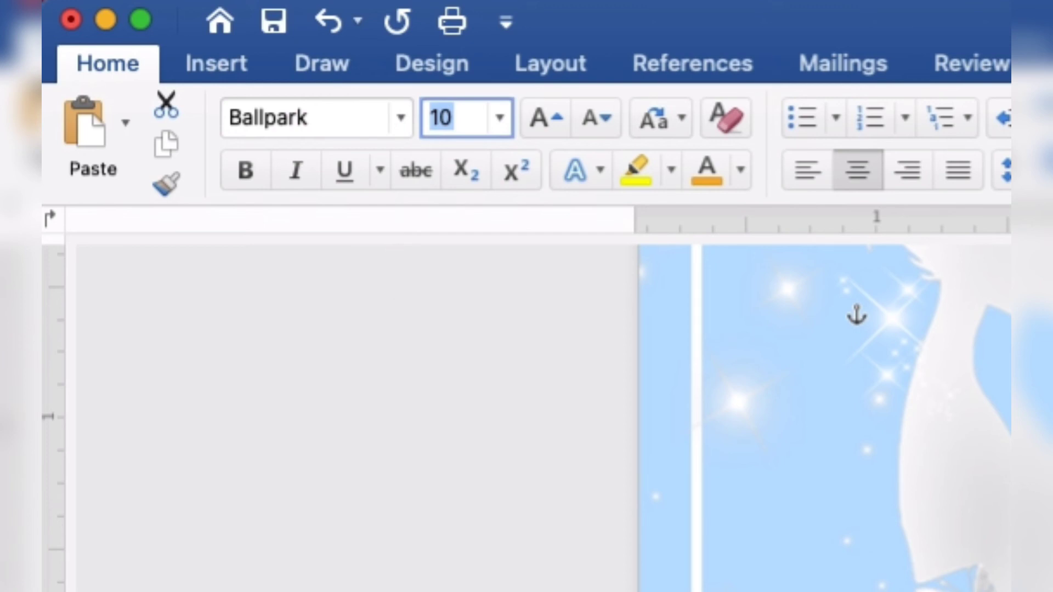
type("40")
key("Return")
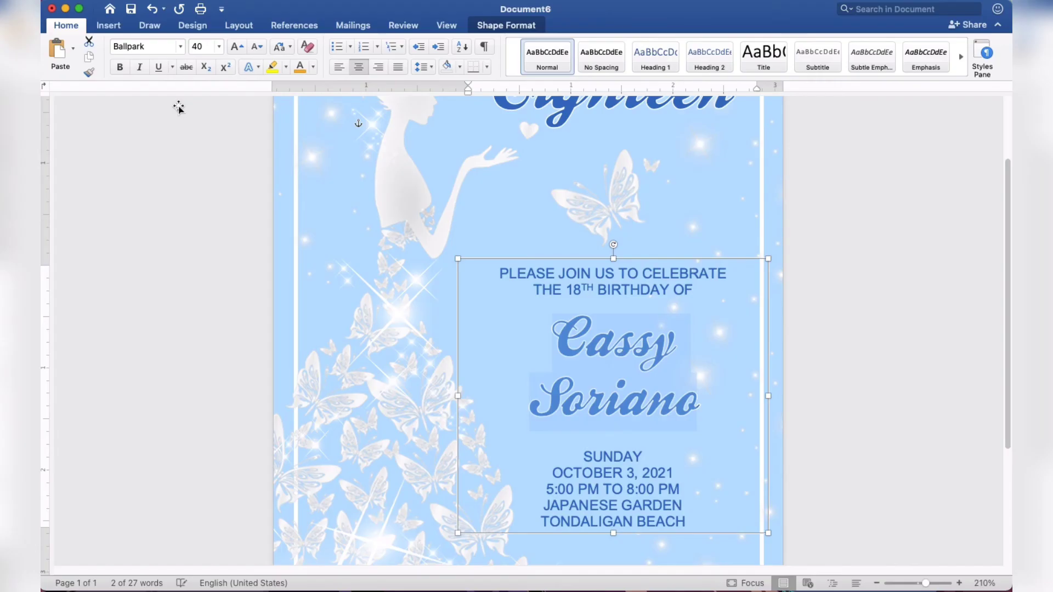
- Insert three blank lines around the celebrant's name, then lengthen the text box and shift it lower right
scroll(178, 107, "down", 5)
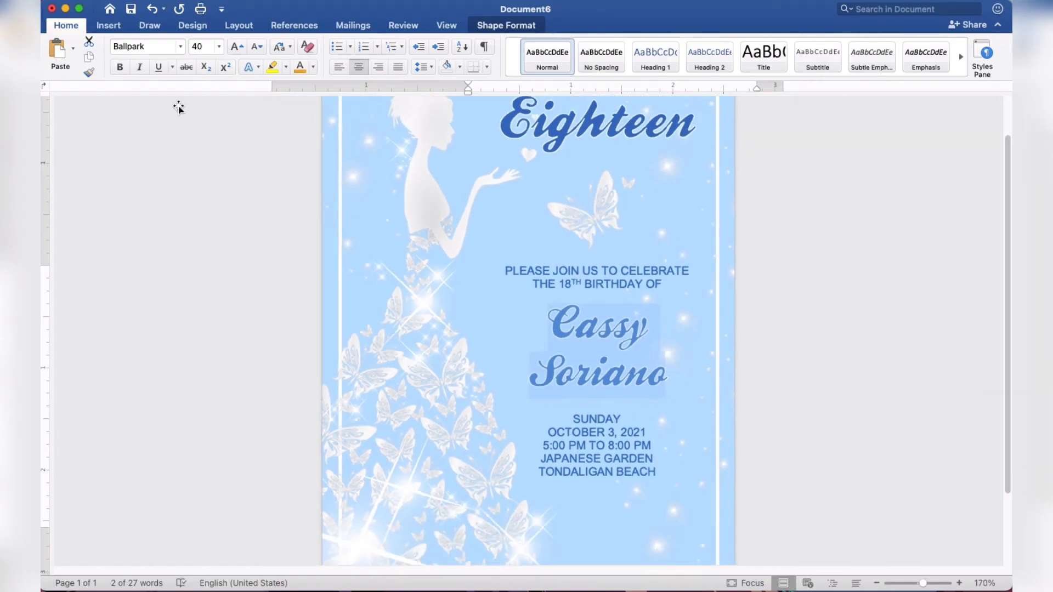
scroll(179, 107, "down", 1)
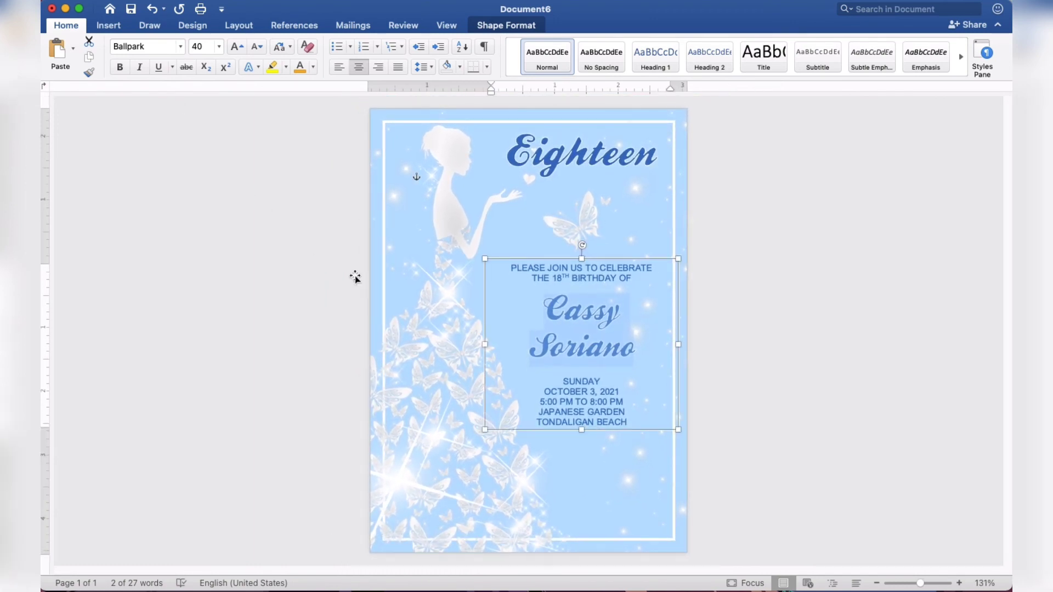
left_click(597, 373)
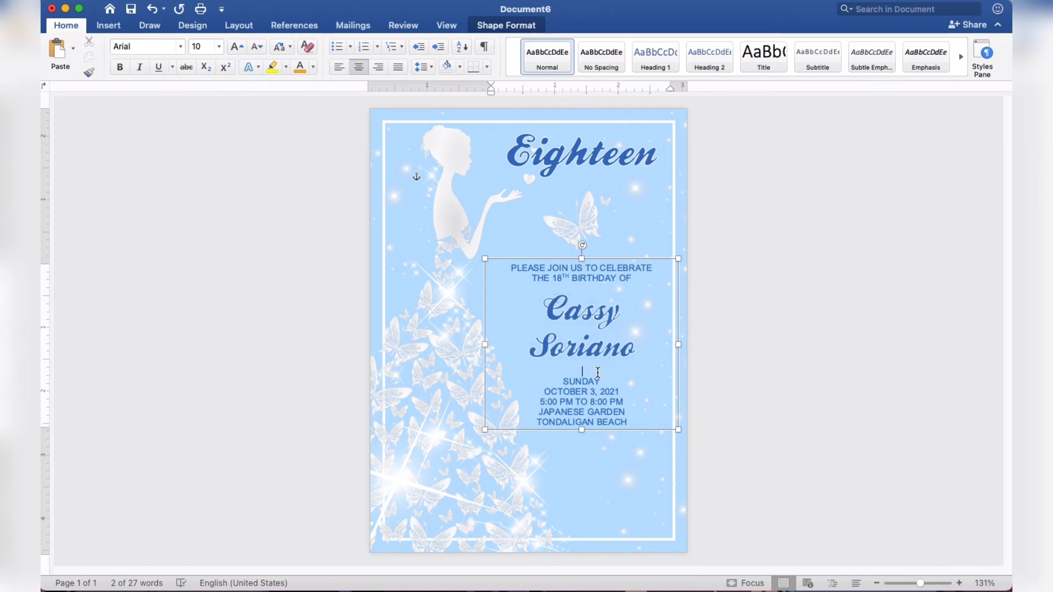
key("Return")
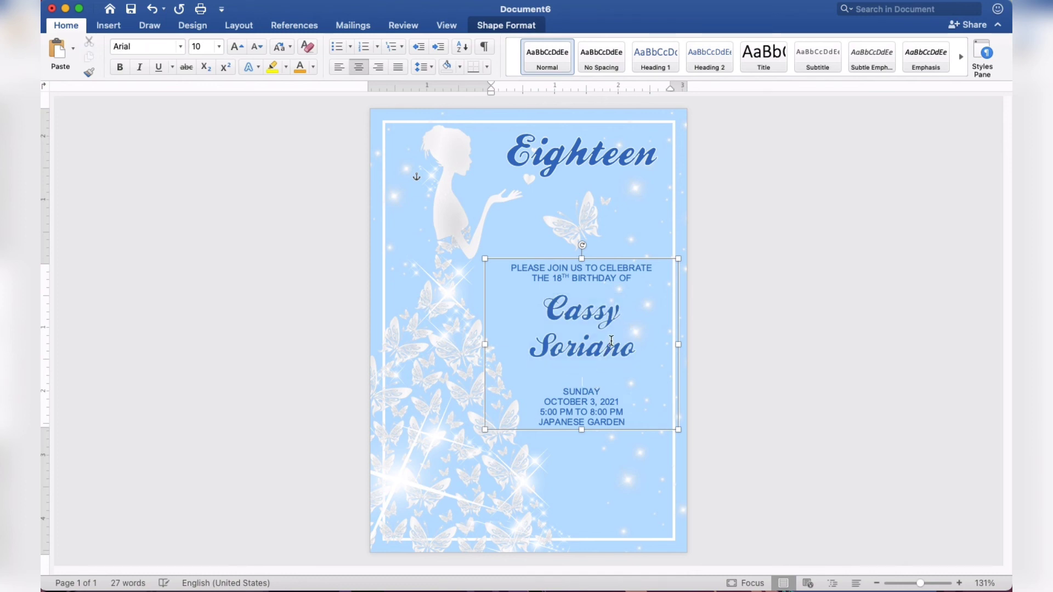
key("Return")
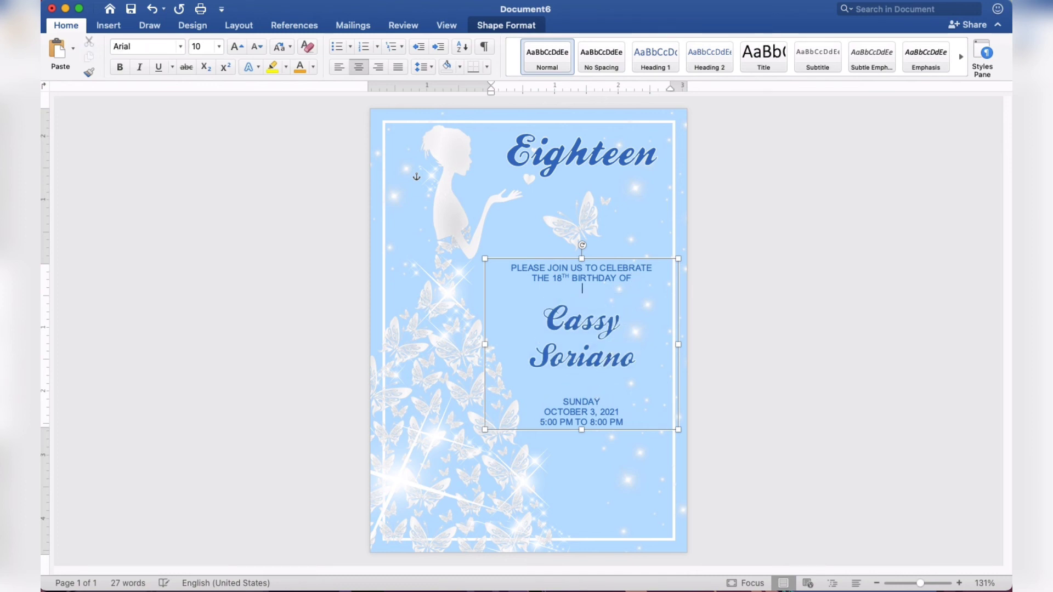
key("Return")
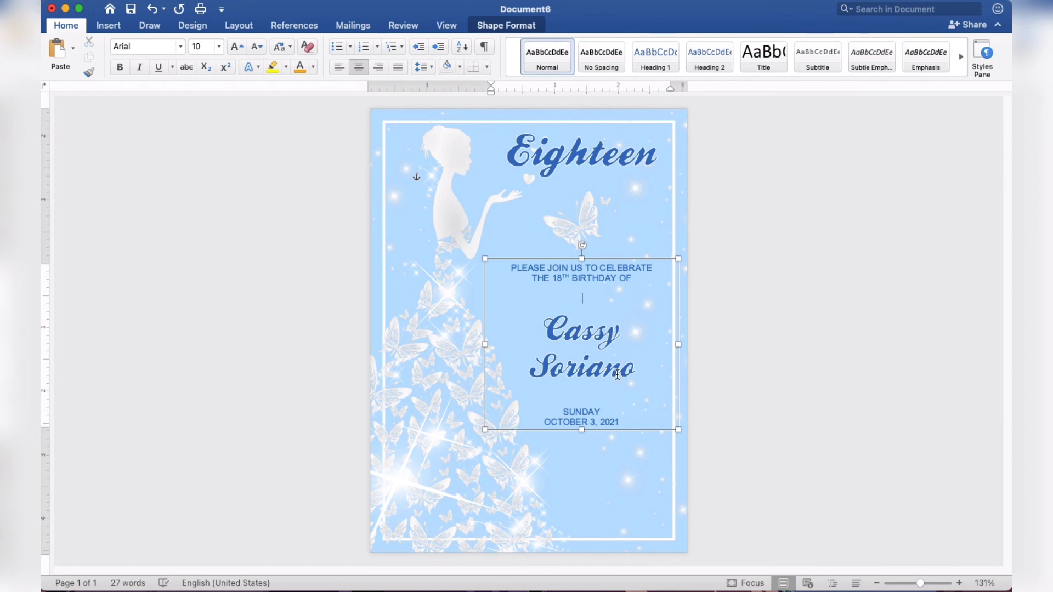
left_click_drag(582, 431, 583, 486)
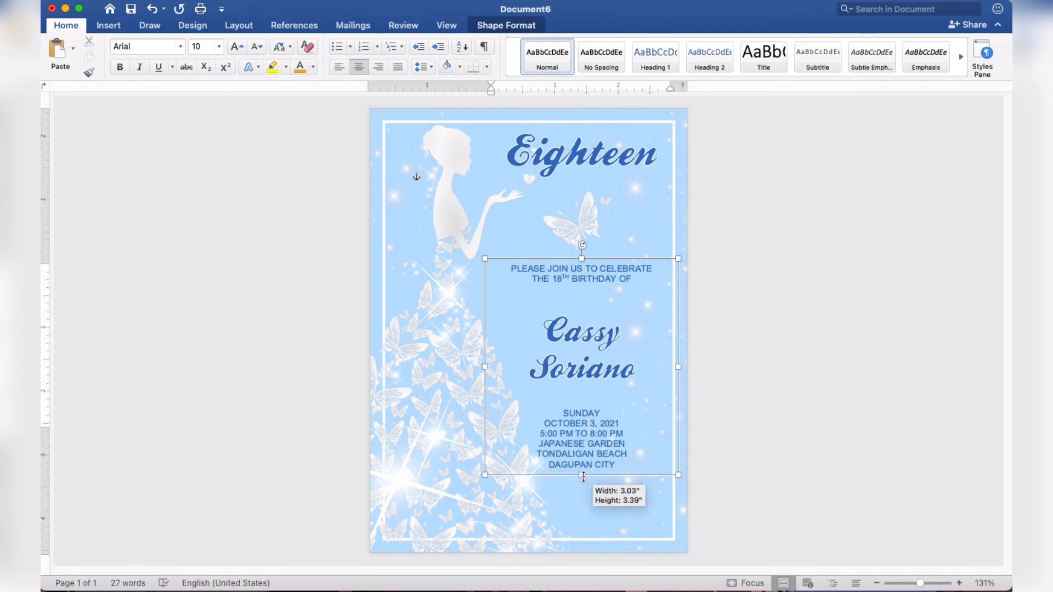
left_click_drag(577, 431, 590, 446)
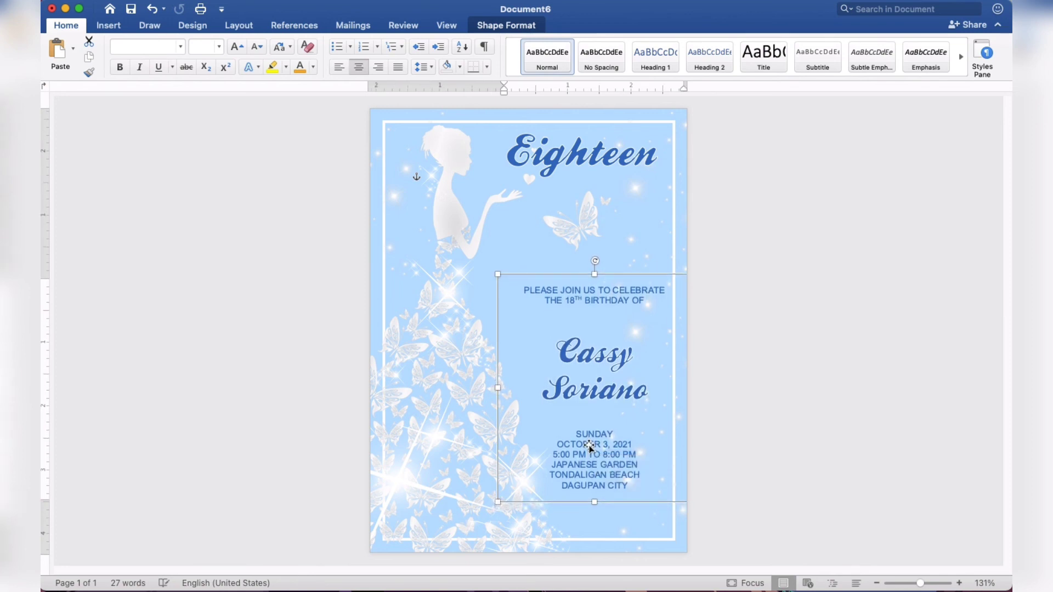
left_click(864, 388)
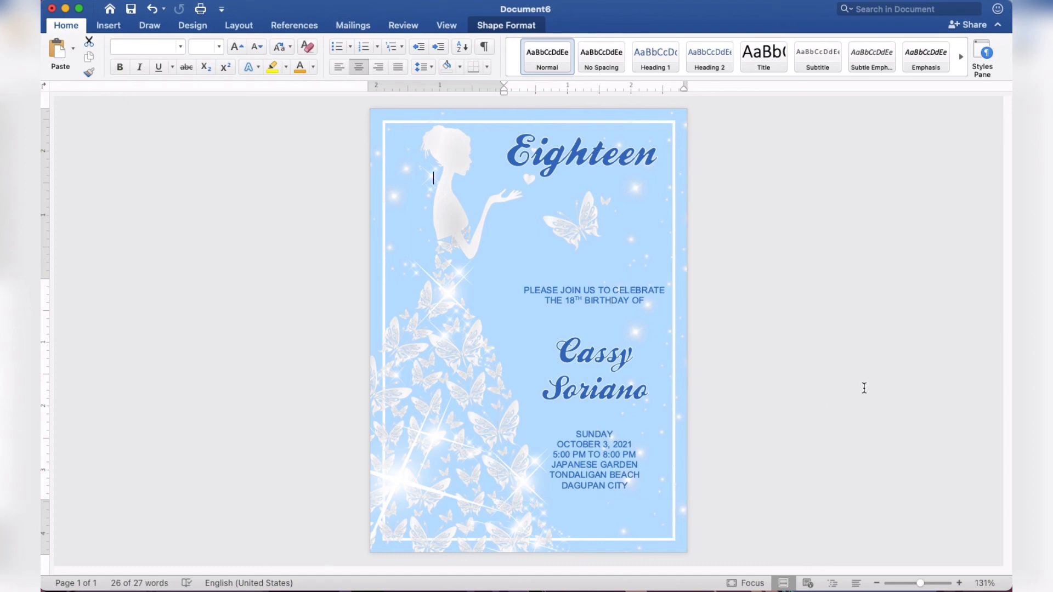